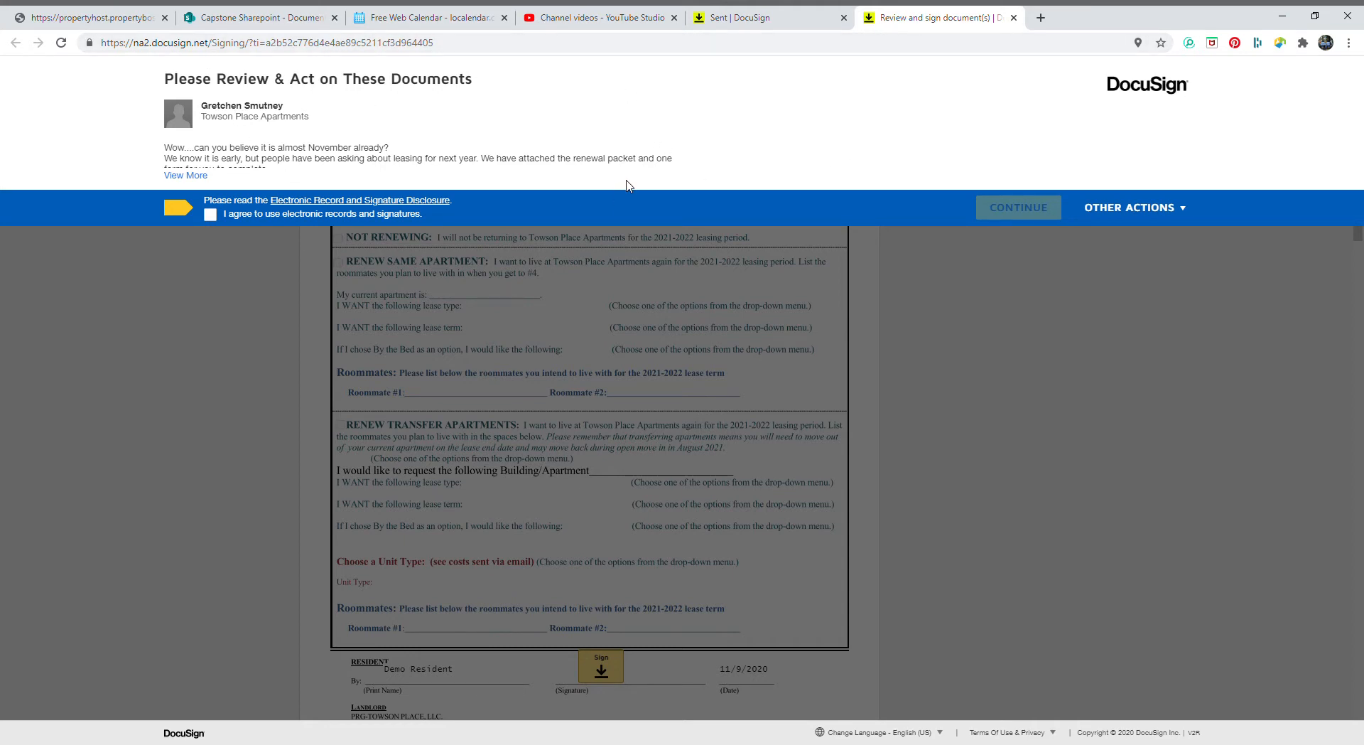
Accept the electronic records and signatures agreement and continue into the lease documents
left_click(216, 213)
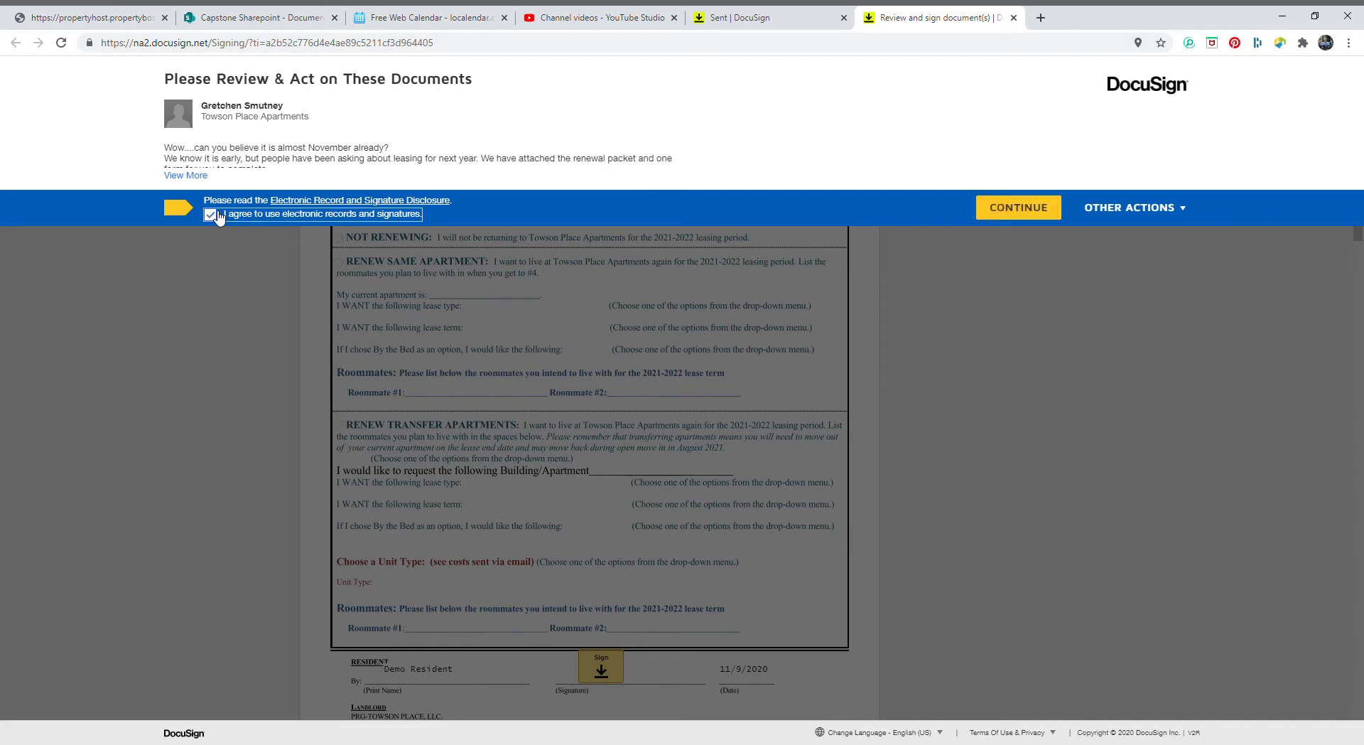
left_click(1018, 208)
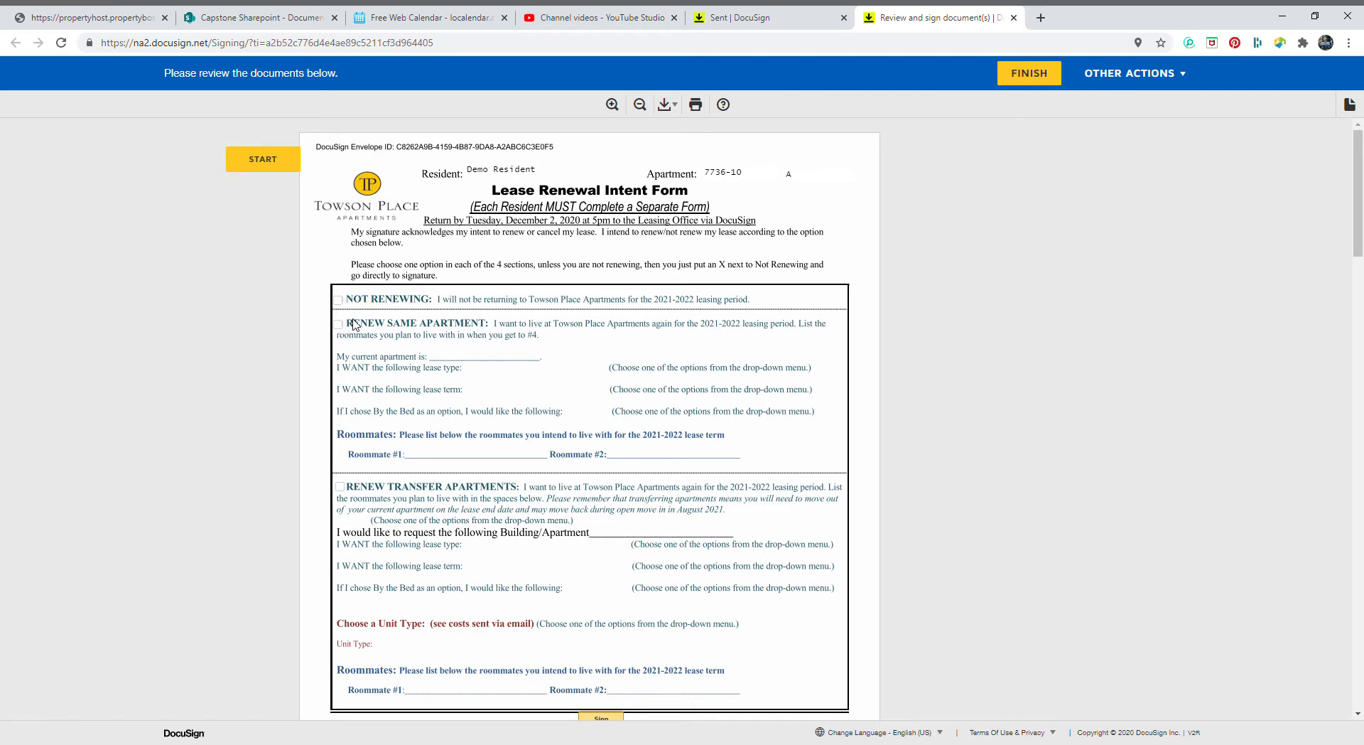
scroll(353, 325, "down", 1)
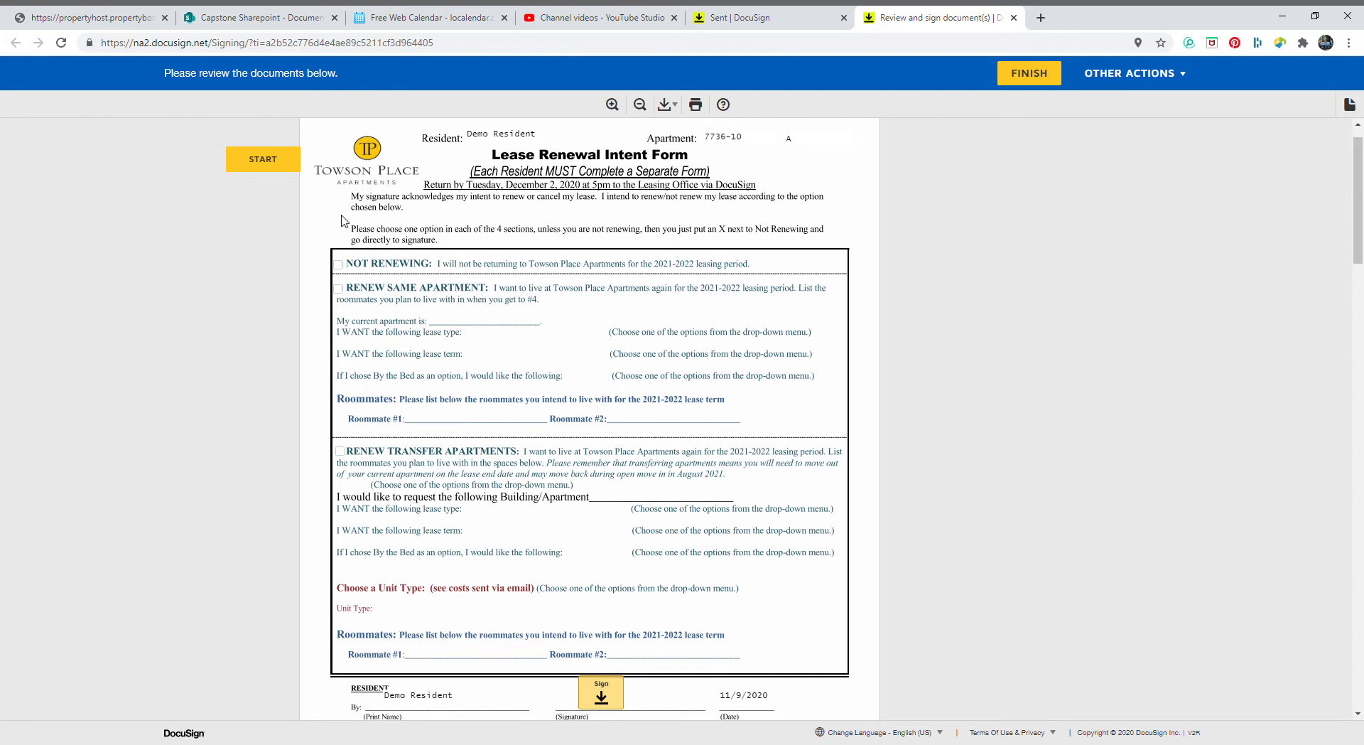
Start the signing flow and check NOT RENEWING at the top of the Lease Renewal Intent Form
left_click(252, 166)
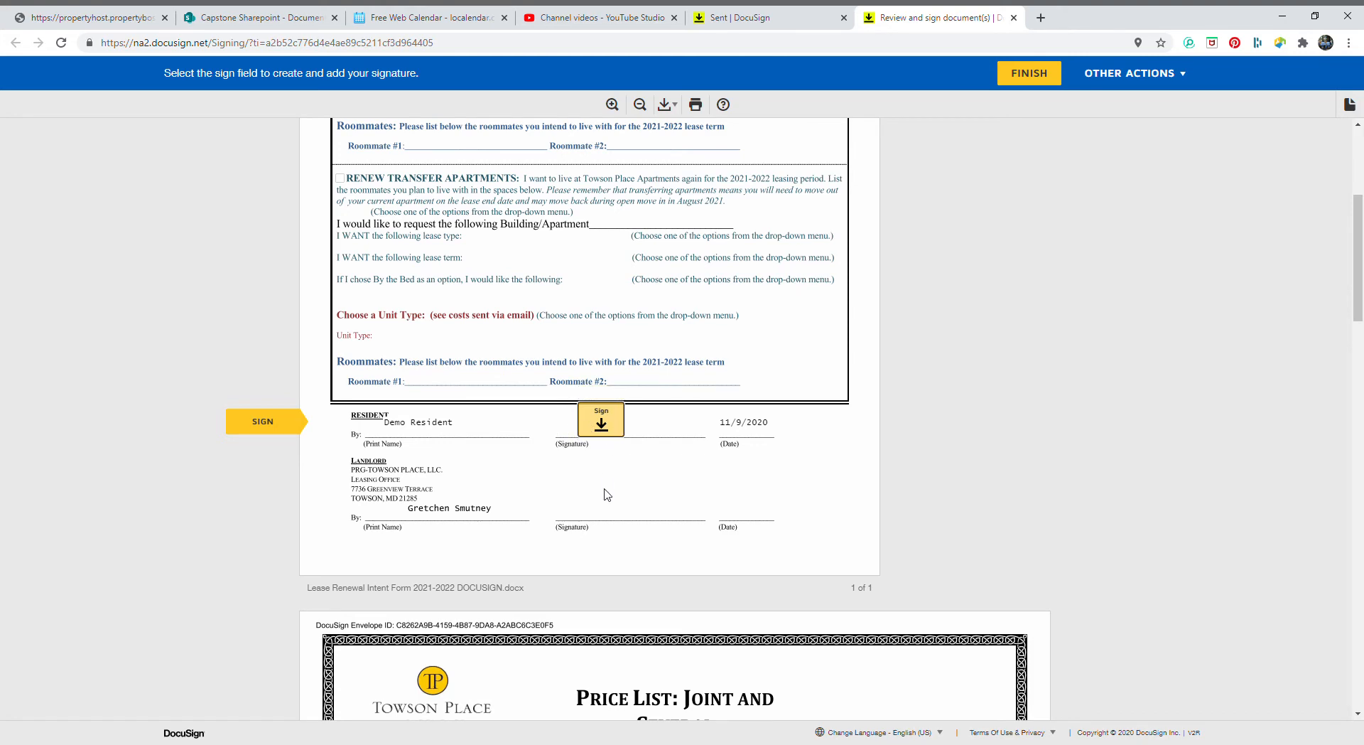
scroll(604, 510, "up", 4)
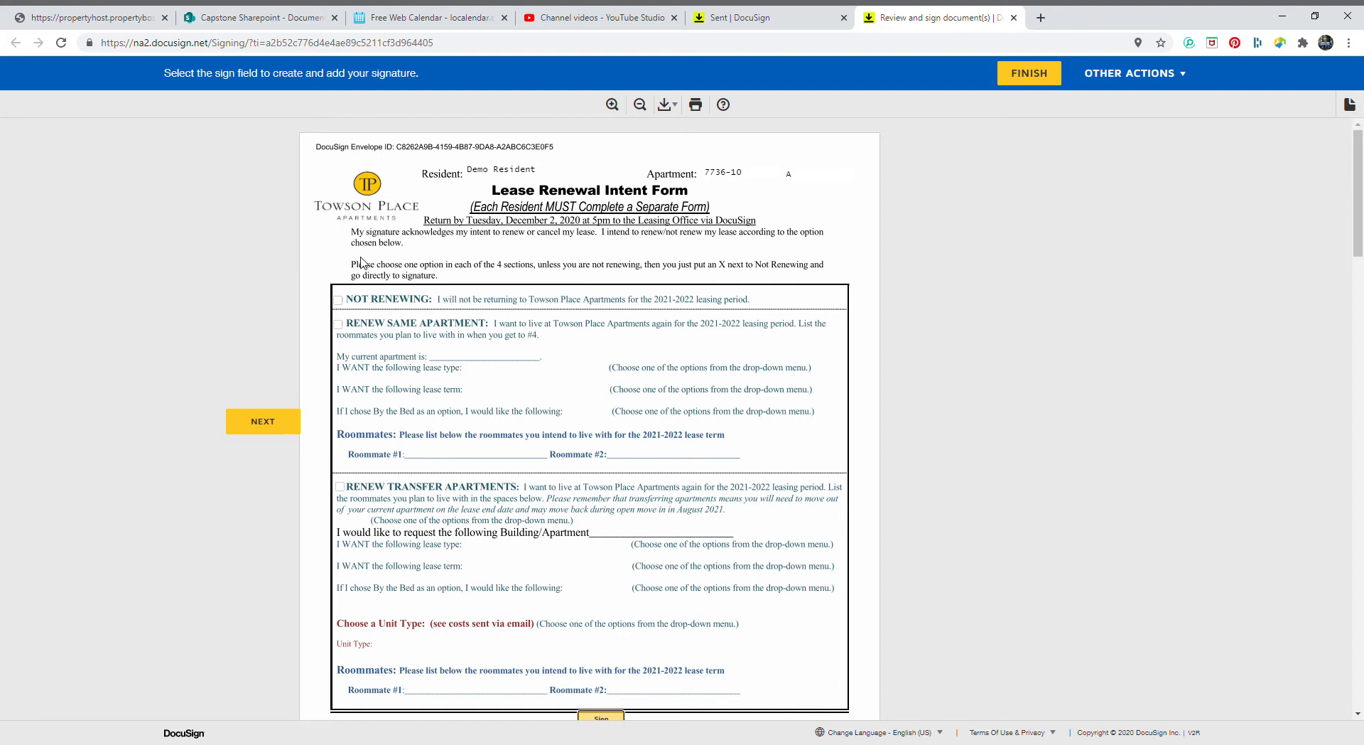
left_click(343, 305)
scroll(343, 307, "down", 4)
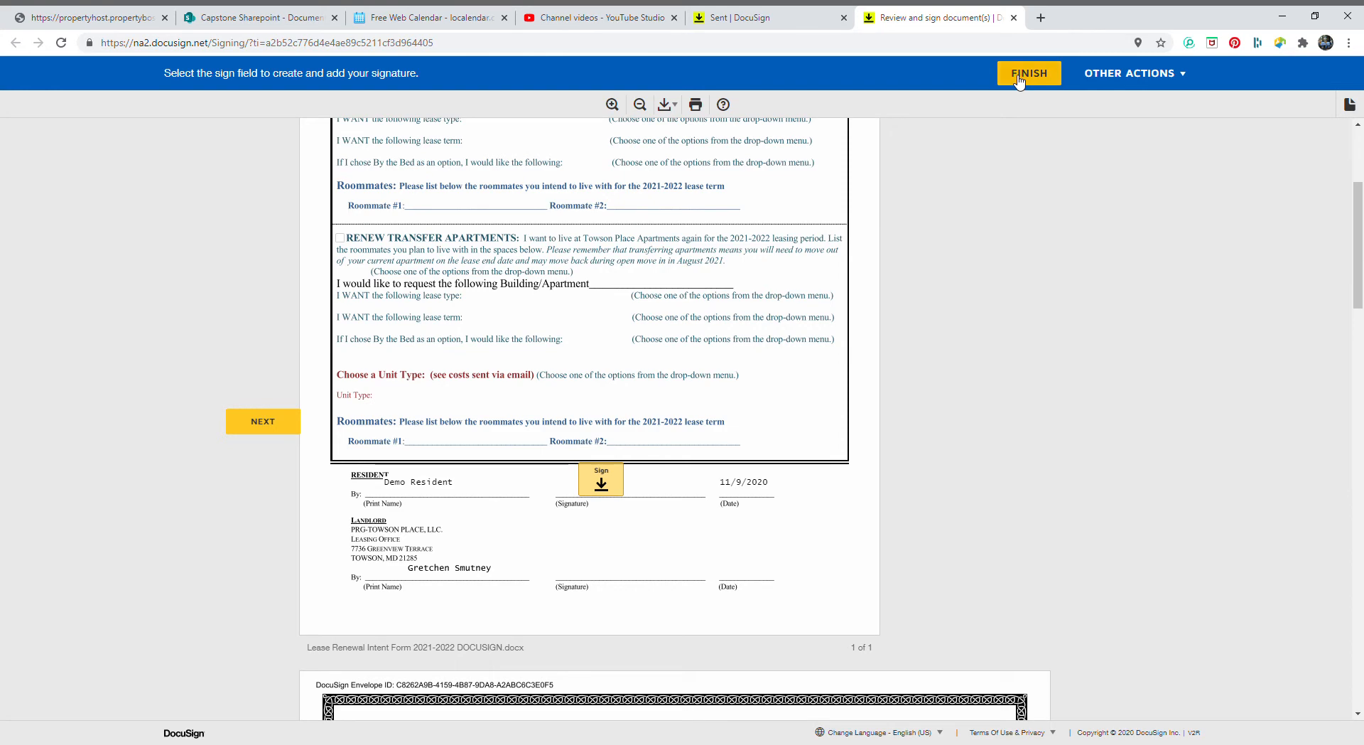
scroll(455, 558, "up", 4)
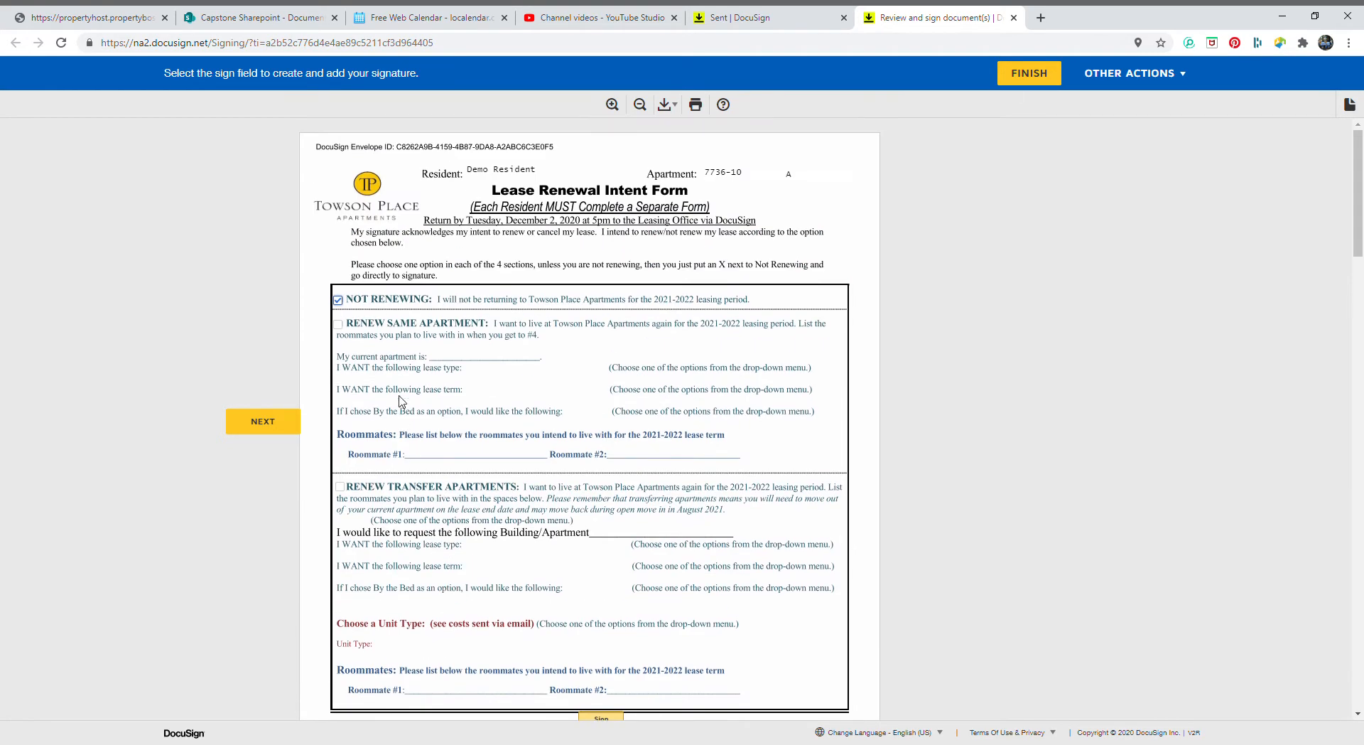
Replace Not Renewing with Renew Same Apartment and enter 7736-10 as the current apartment
left_click(340, 301)
left_click(339, 325)
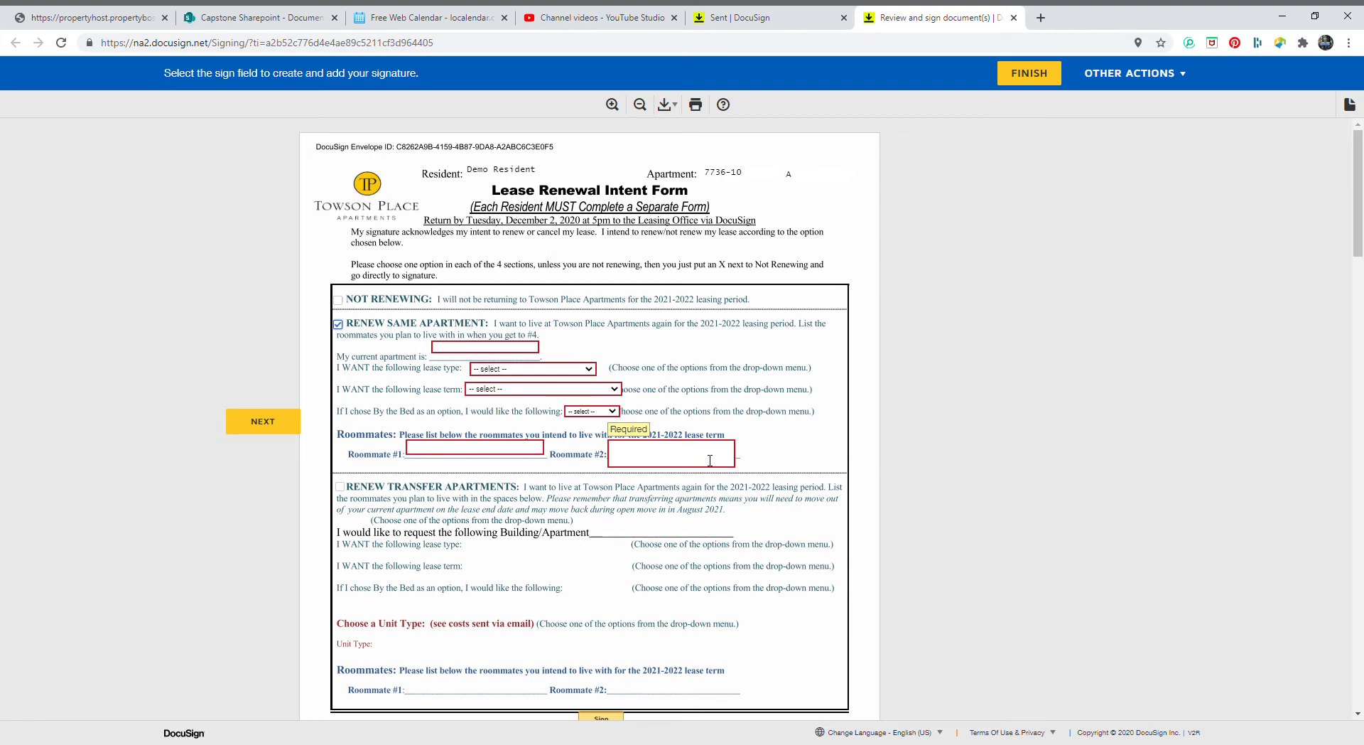
left_click(486, 349)
type("7")
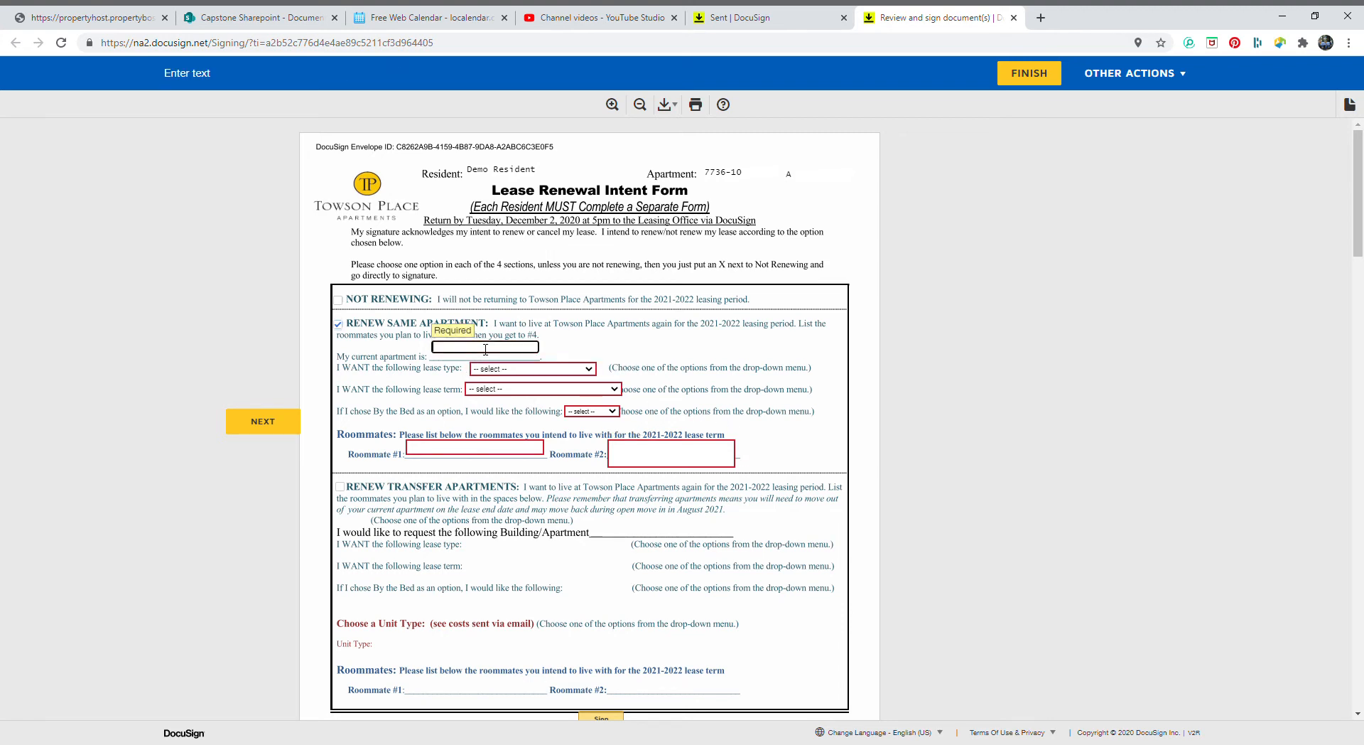
type("736-10")
key("Tab")
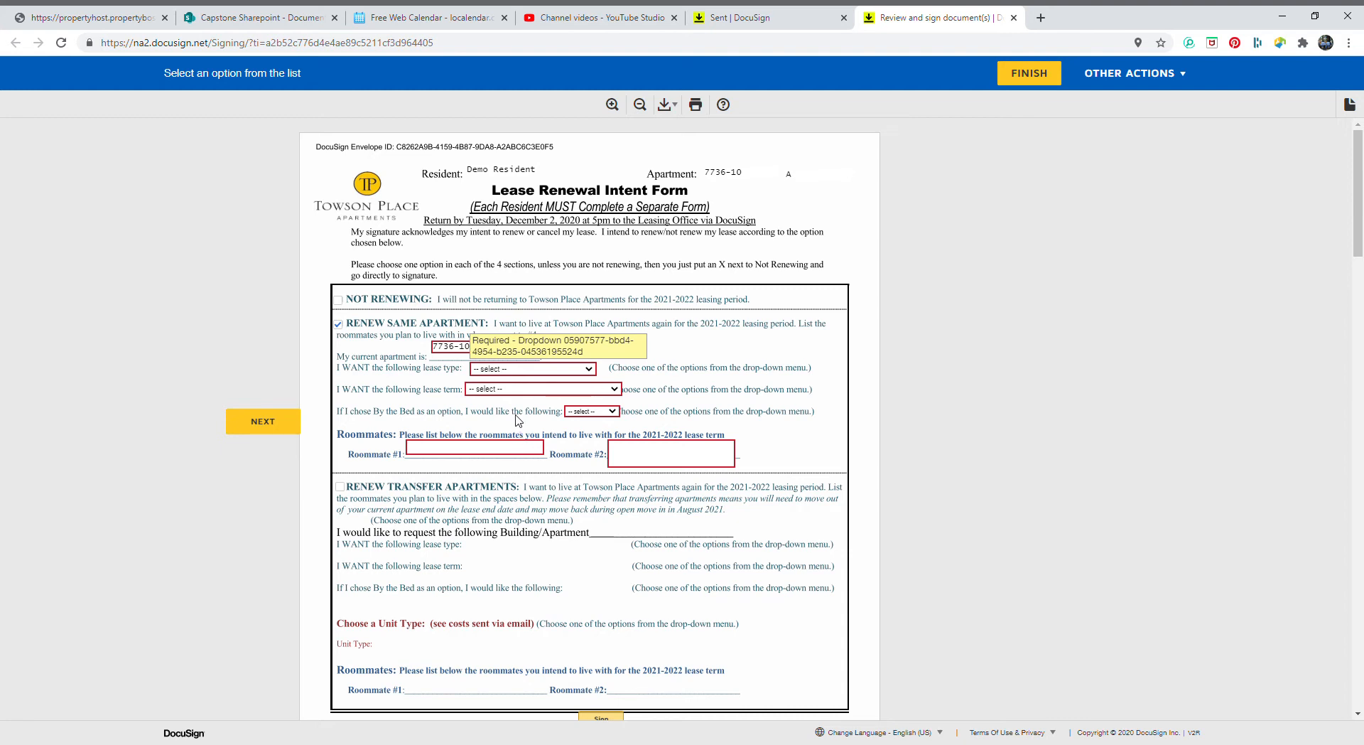
Choose Individual (on my own lease), 12 installments ending July 28th, and Single Larger bed option
left_click(518, 421)
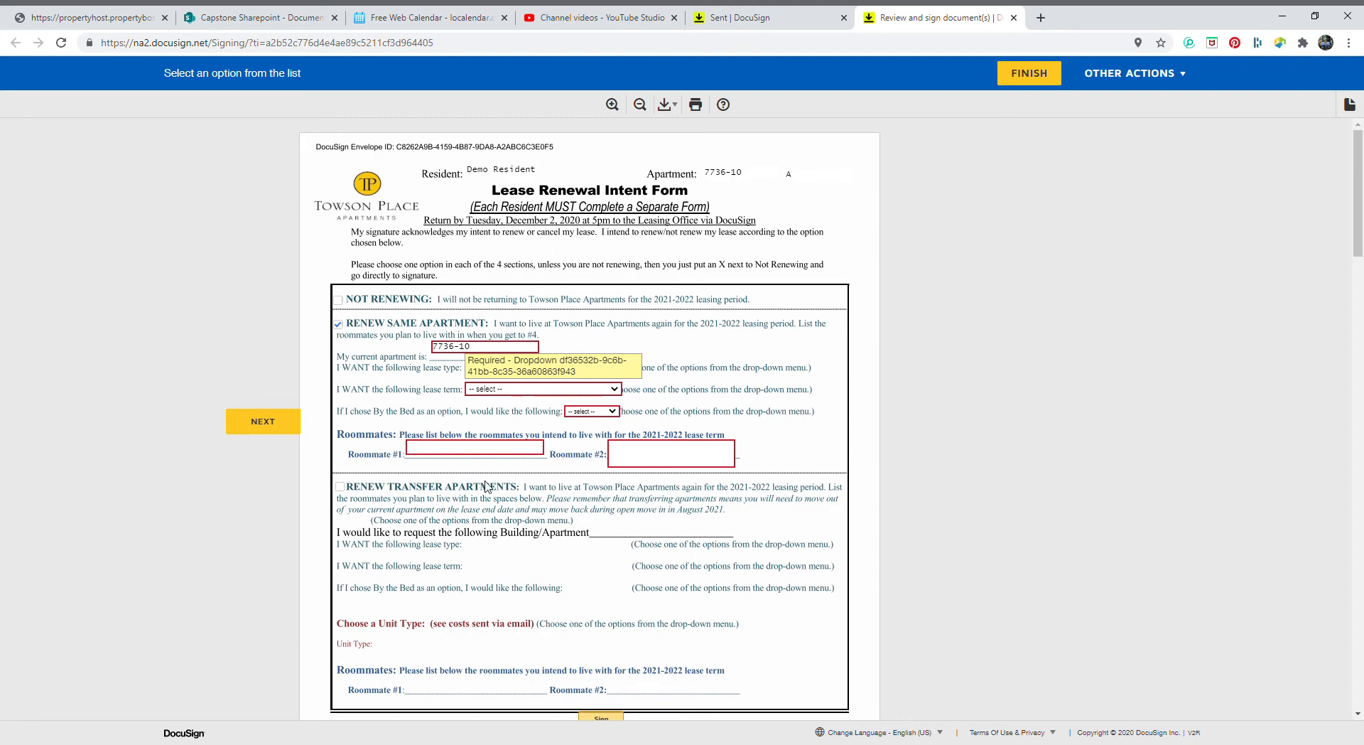
left_click(520, 439)
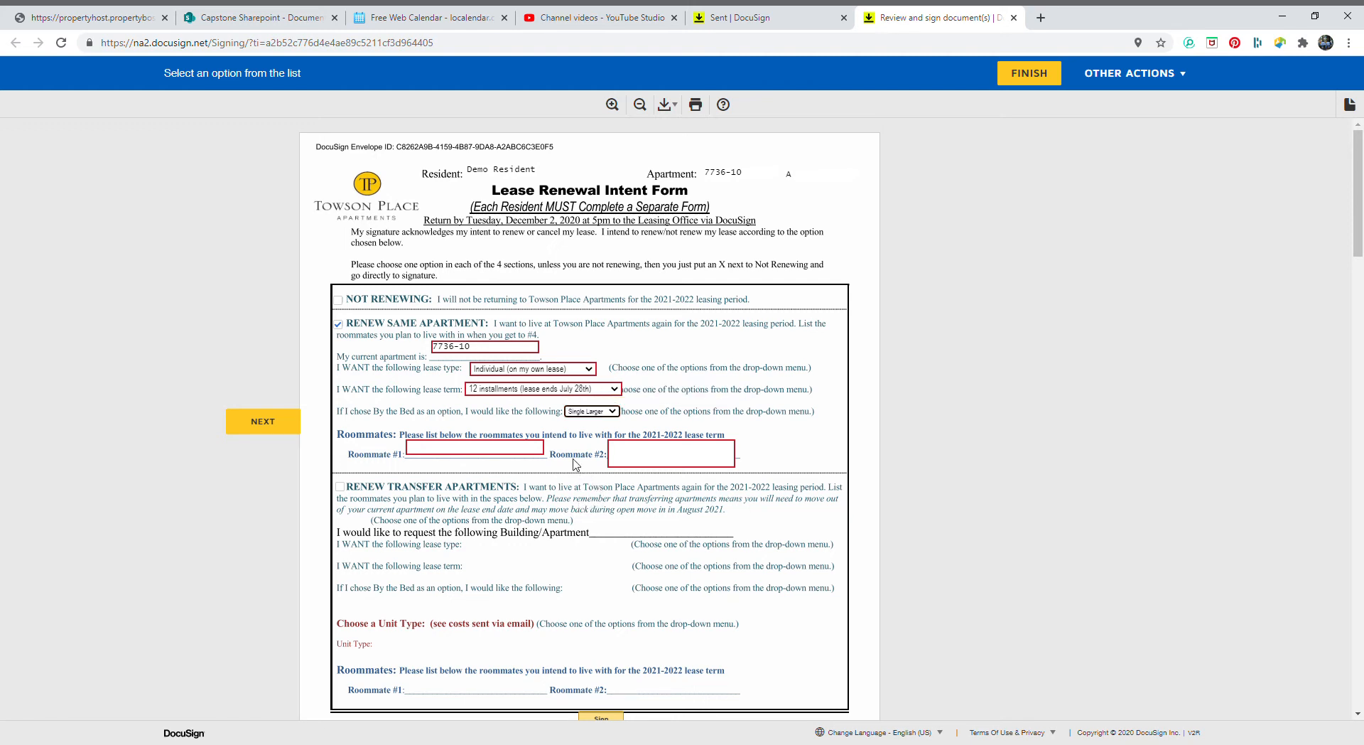
left_click(590, 412)
left_click(587, 415)
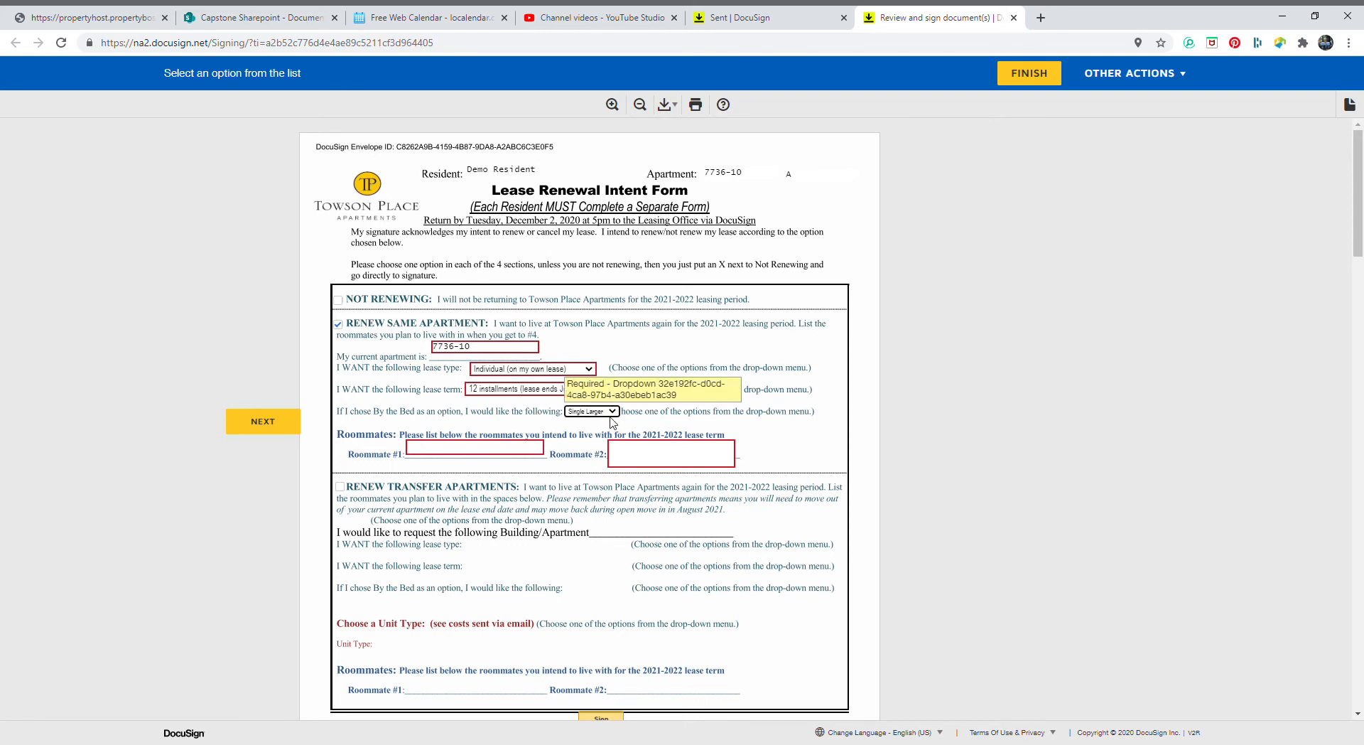
Enter the first roommate's full name in Roommate #1 and NA in Roommate #2
left_click(493, 459)
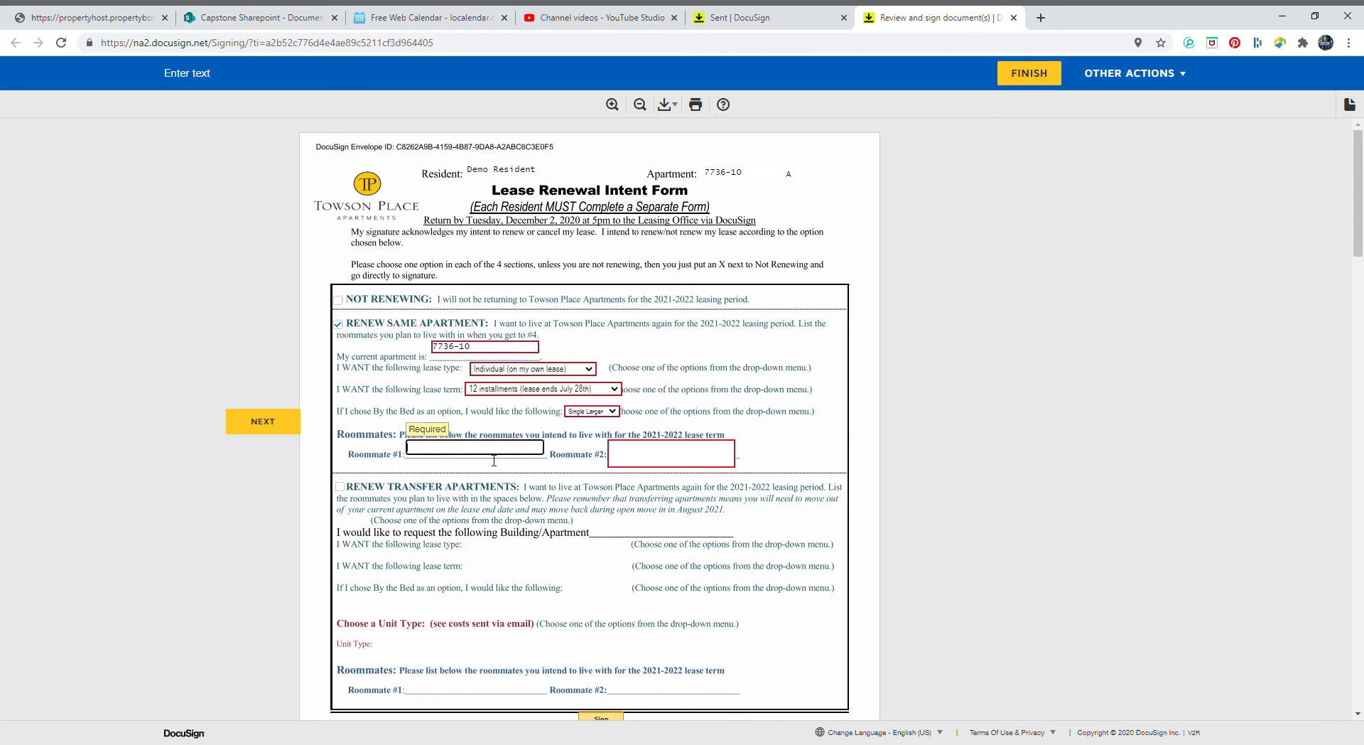
key("Tab")
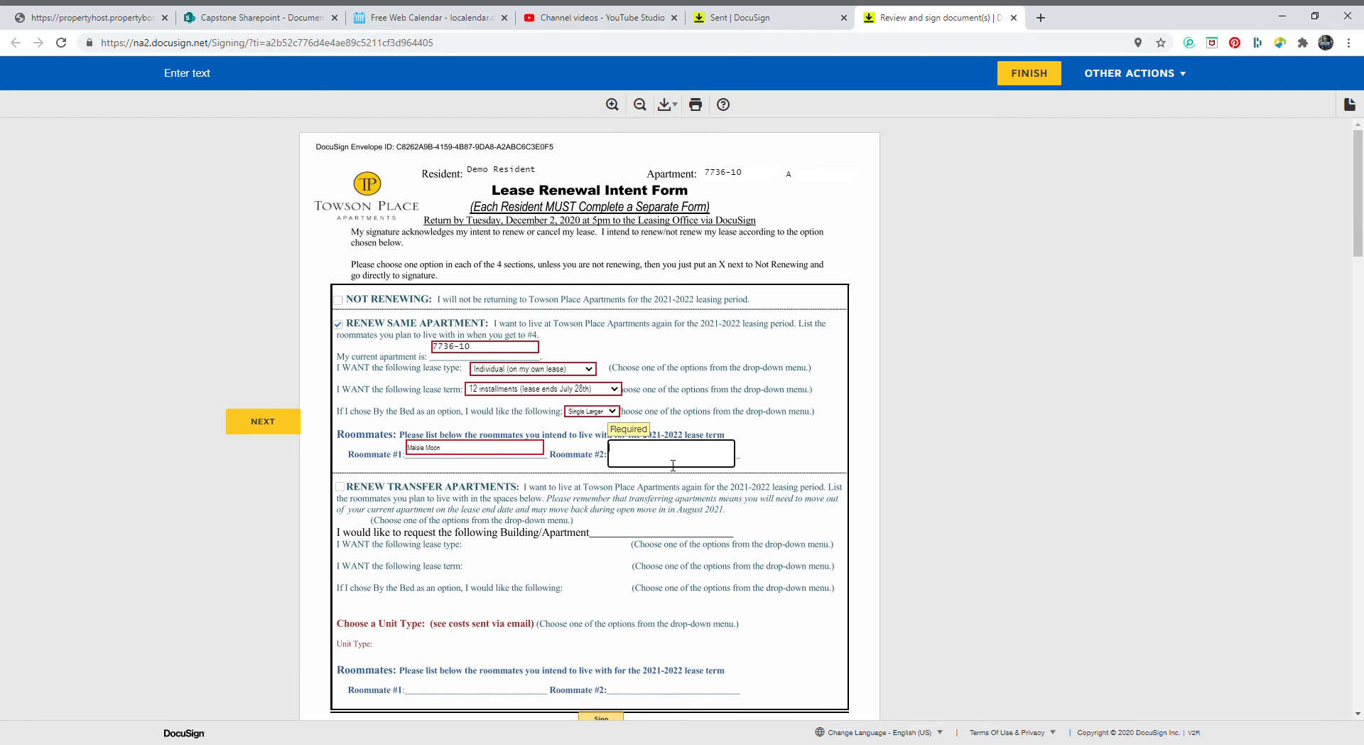
type("NA")
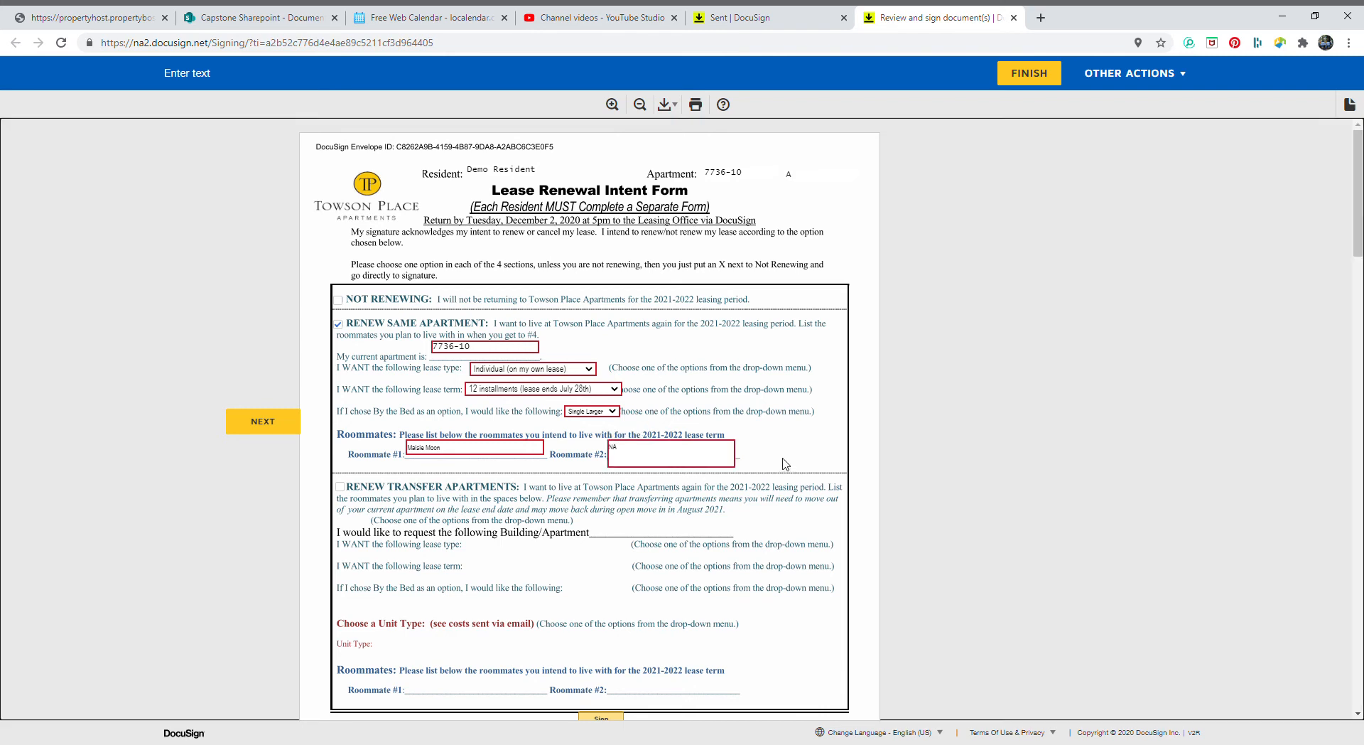
scroll(705, 533, "down", 2)
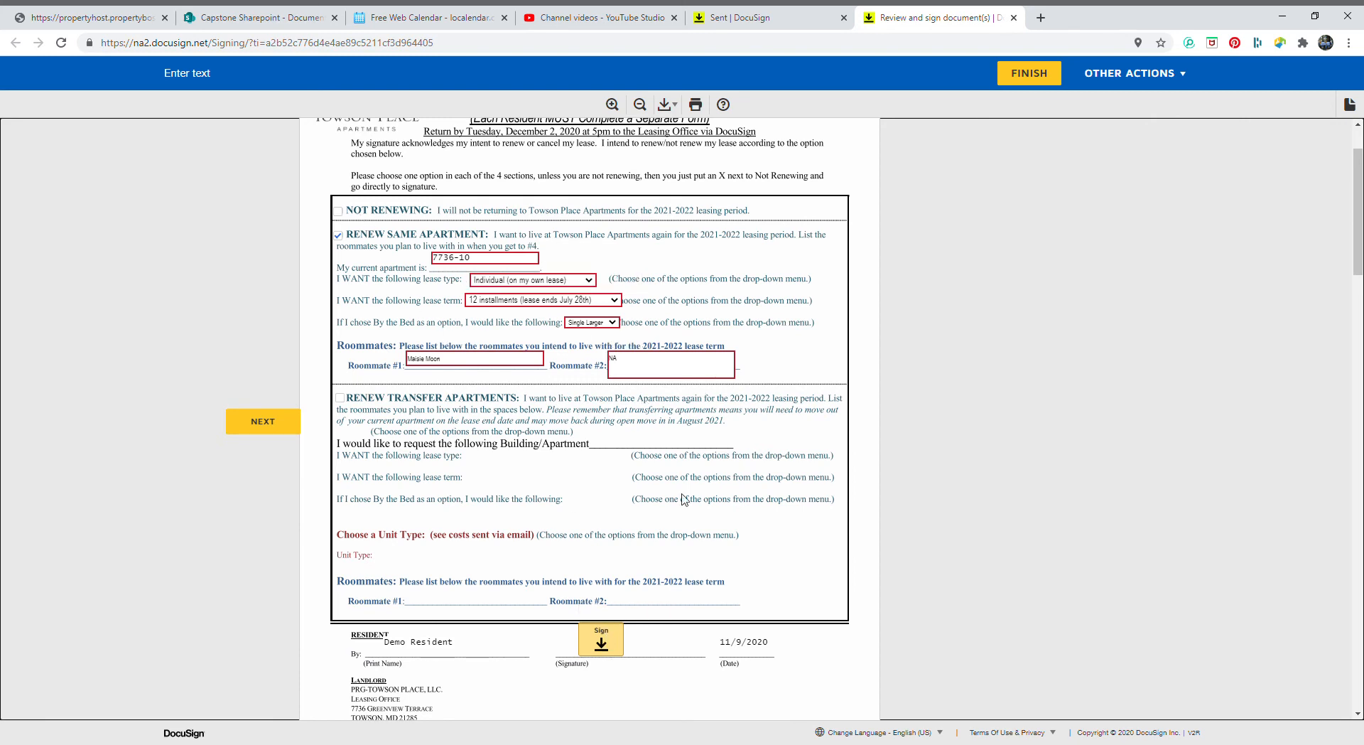
Uncheck Renew Same Apartment and check Renew Transfer Apartments instead
left_click(1042, 78)
left_click(340, 398)
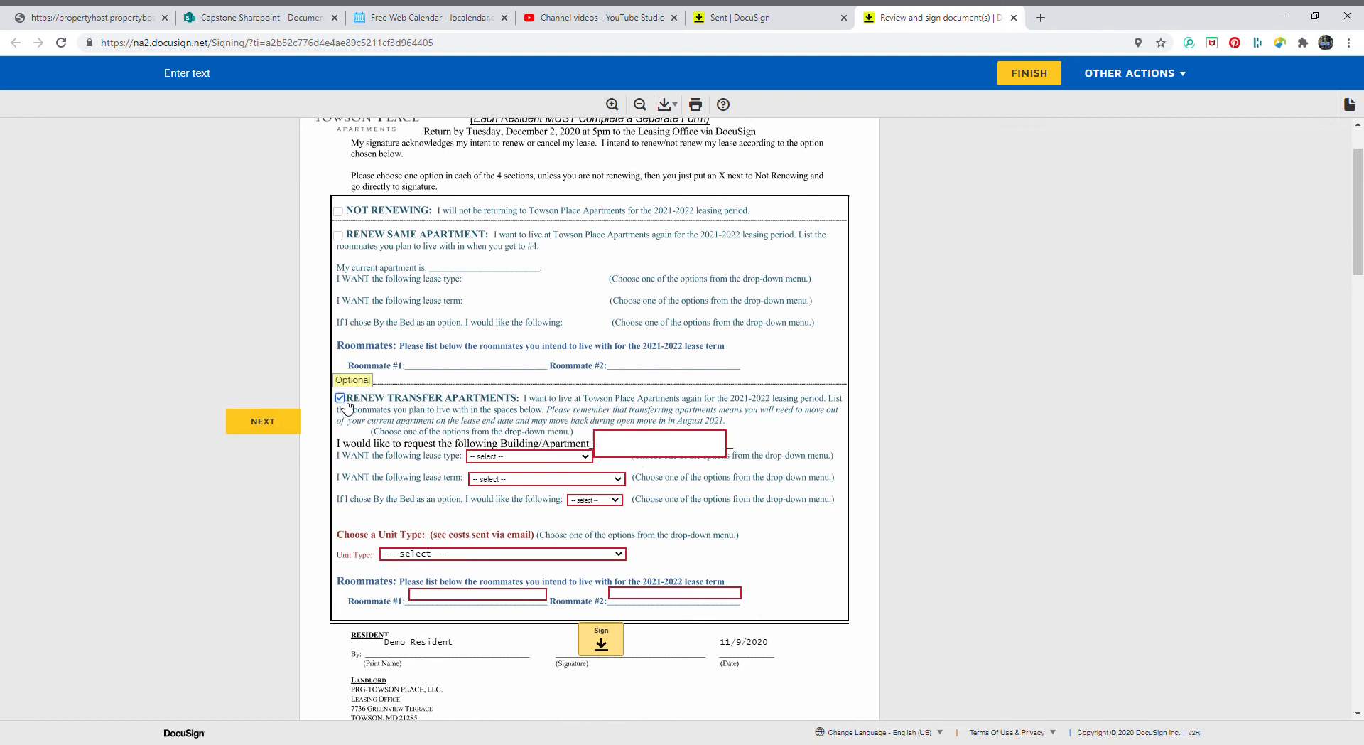
Enter '7732 no basement apartment' as the requested building and apartment
left_click(639, 455)
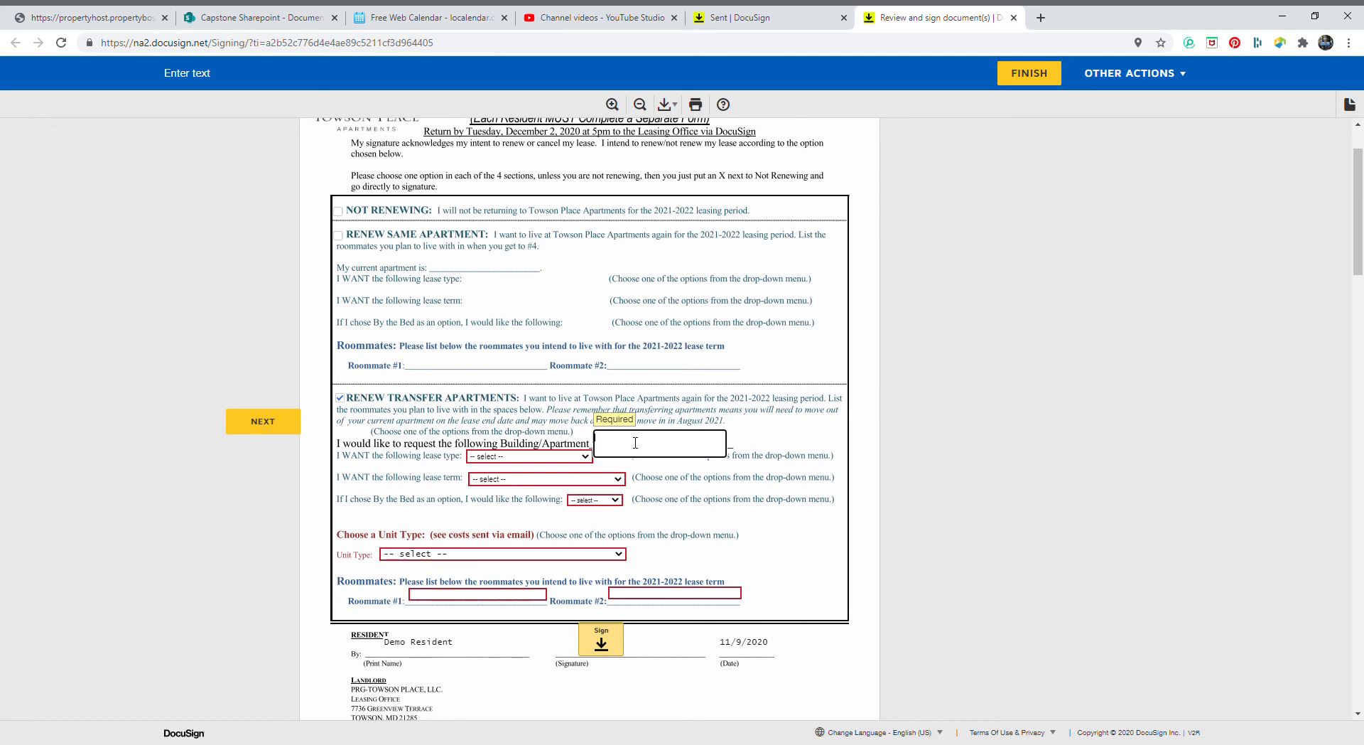
type("7732 no basement apartment")
key("Tab")
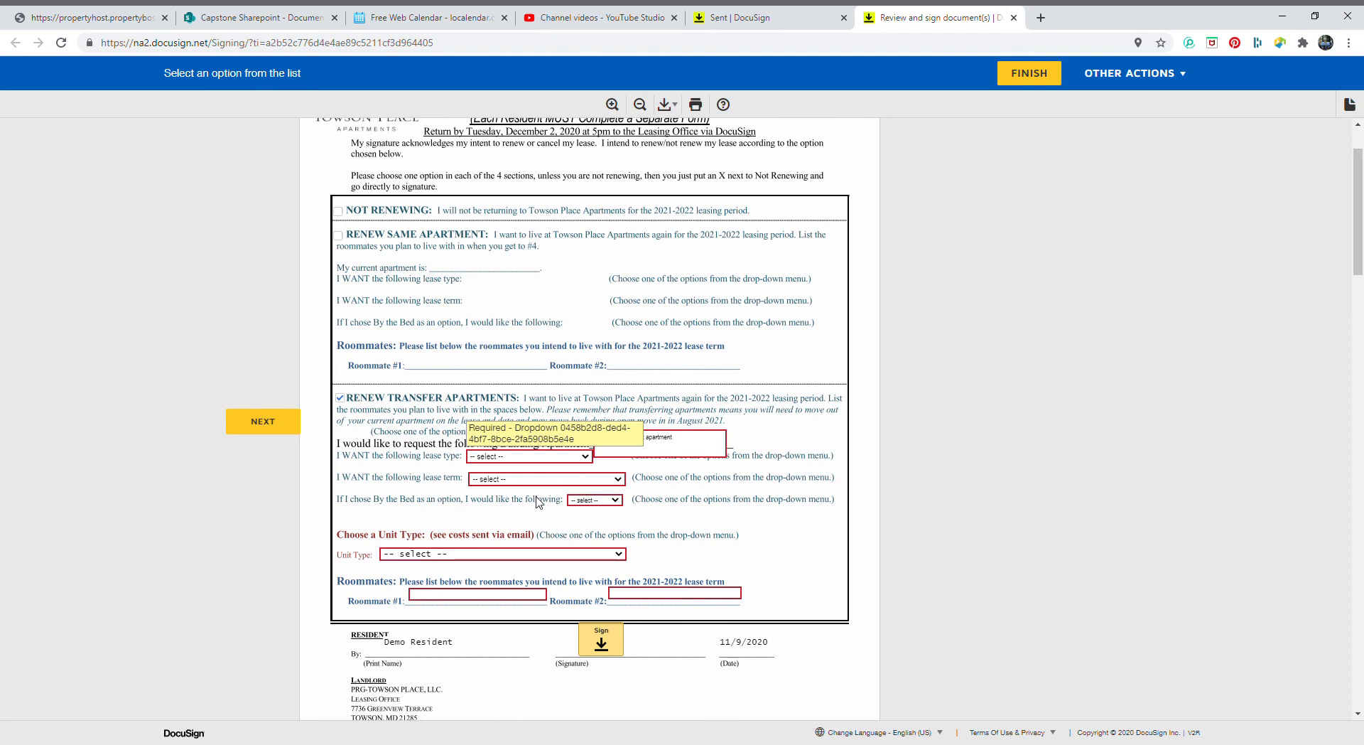
Set transfer lease type Joint, term 12 installments ending July 28th, and unit type 3 bedroom
left_click(486, 524)
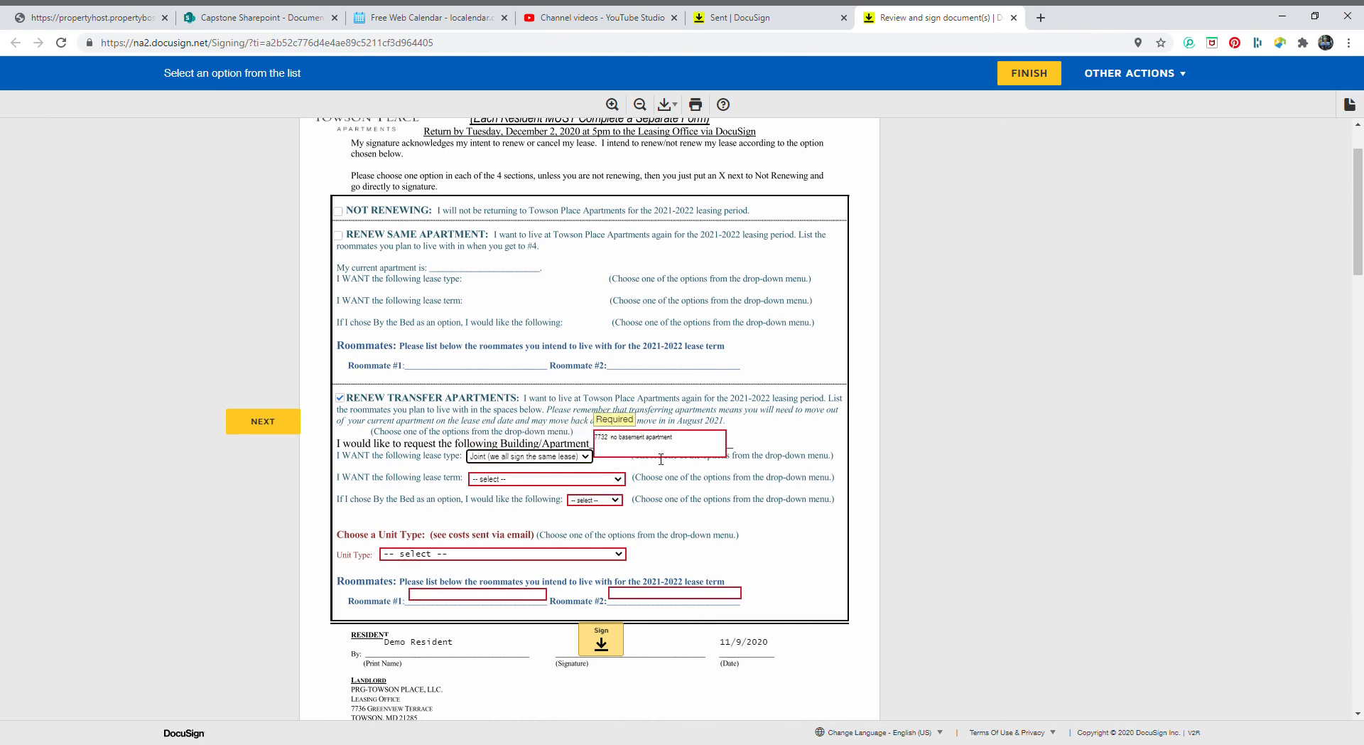
left_click(500, 520)
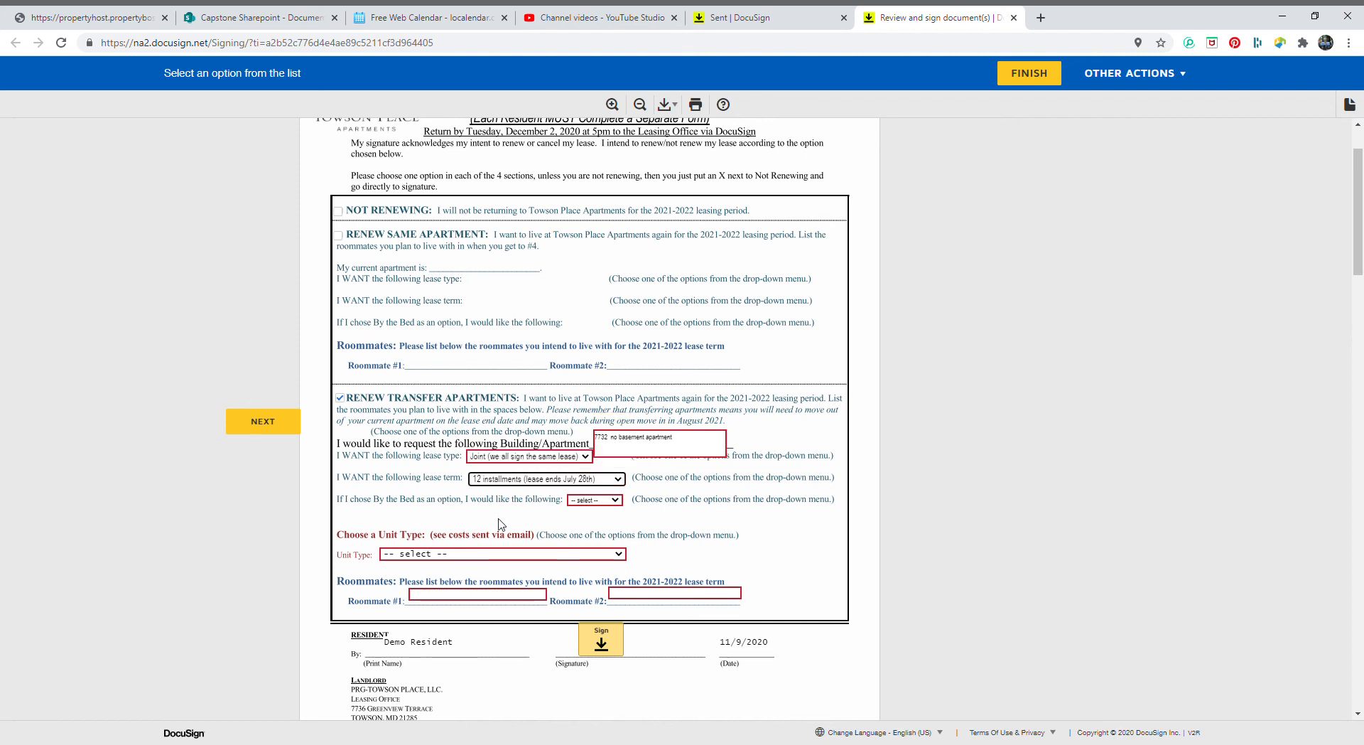
left_click(586, 500)
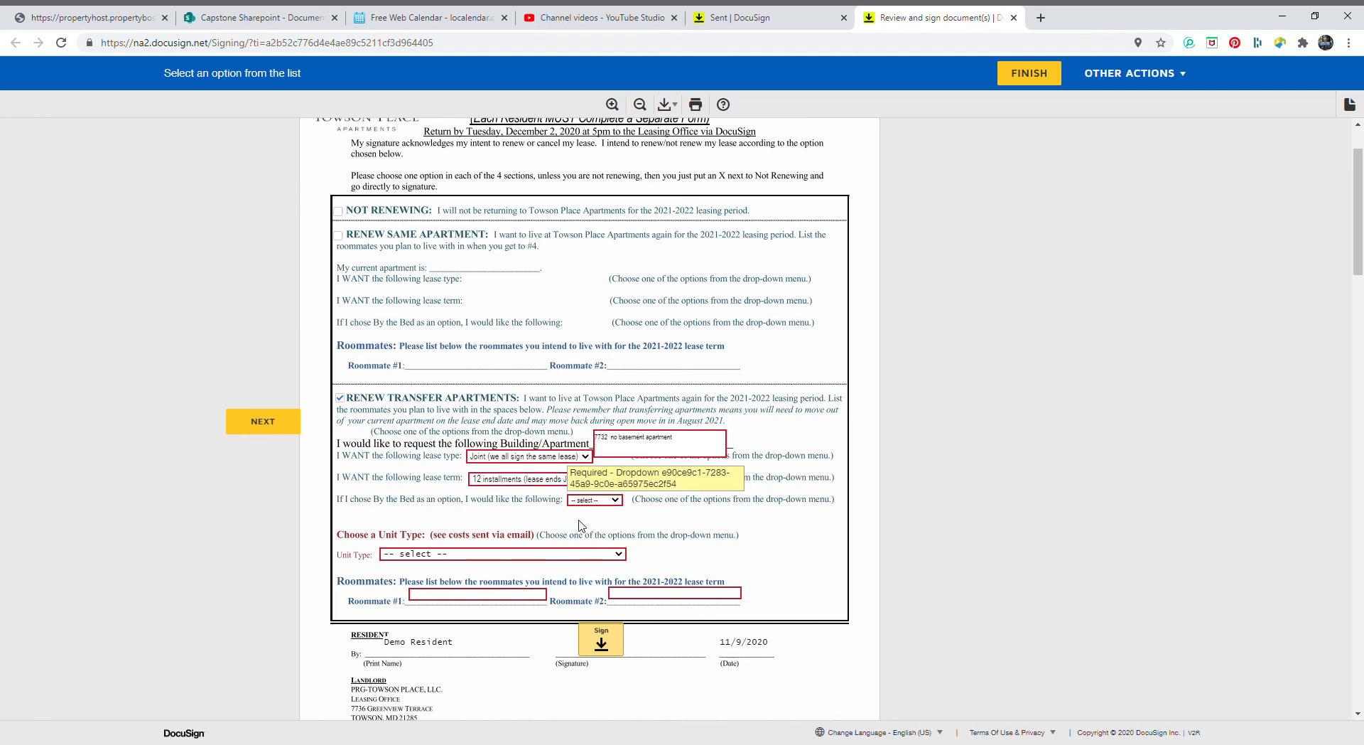
scroll(462, 497, "down", 1)
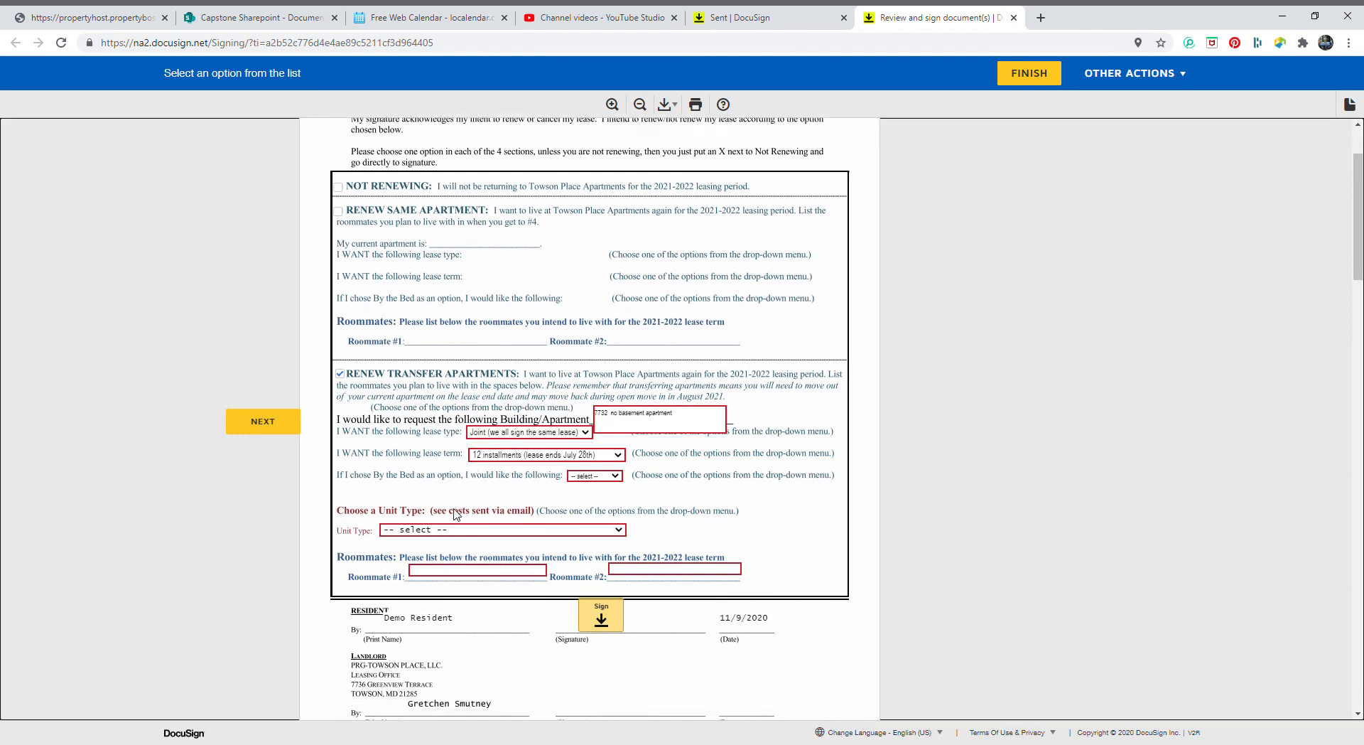
scroll(460, 514, "down", 1)
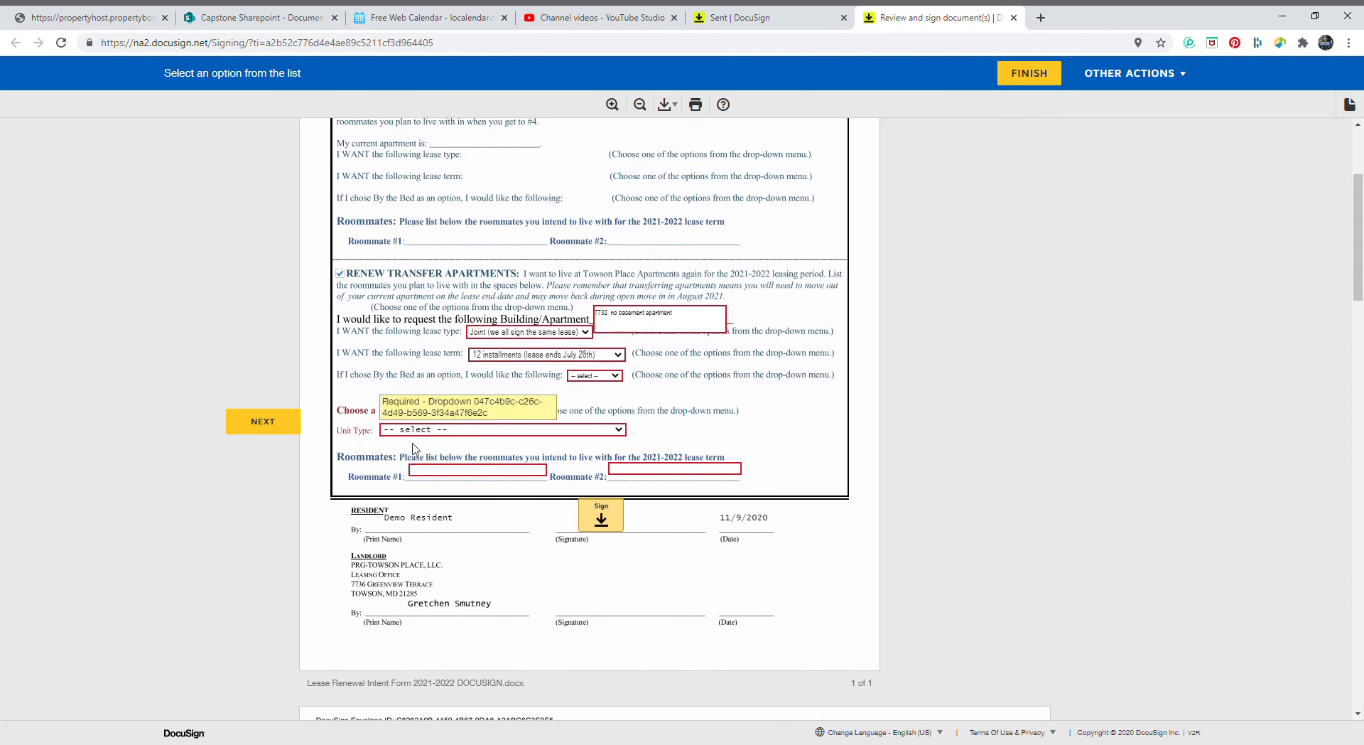
left_click(420, 635)
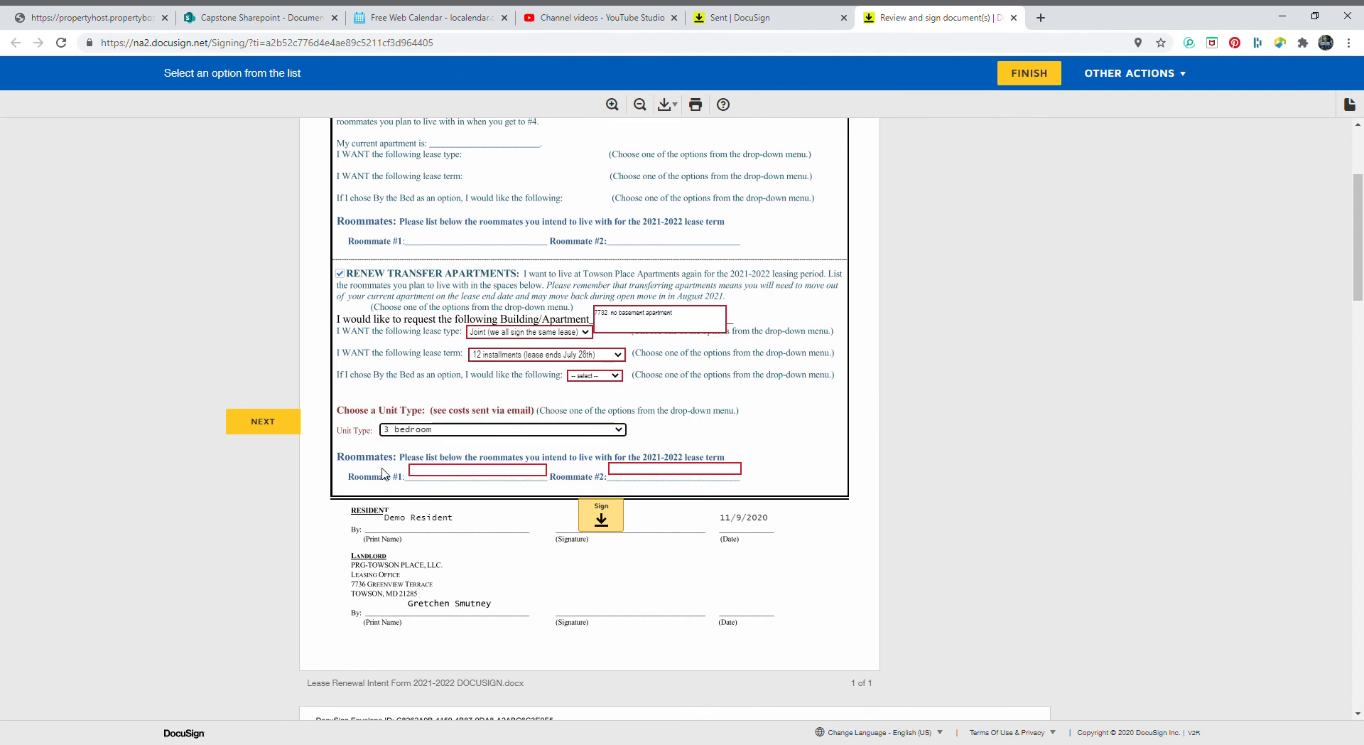
Fill in both roommates' full names in the transfer section's roommate fields
scroll(396, 470, "down", 1)
left_click(448, 405)
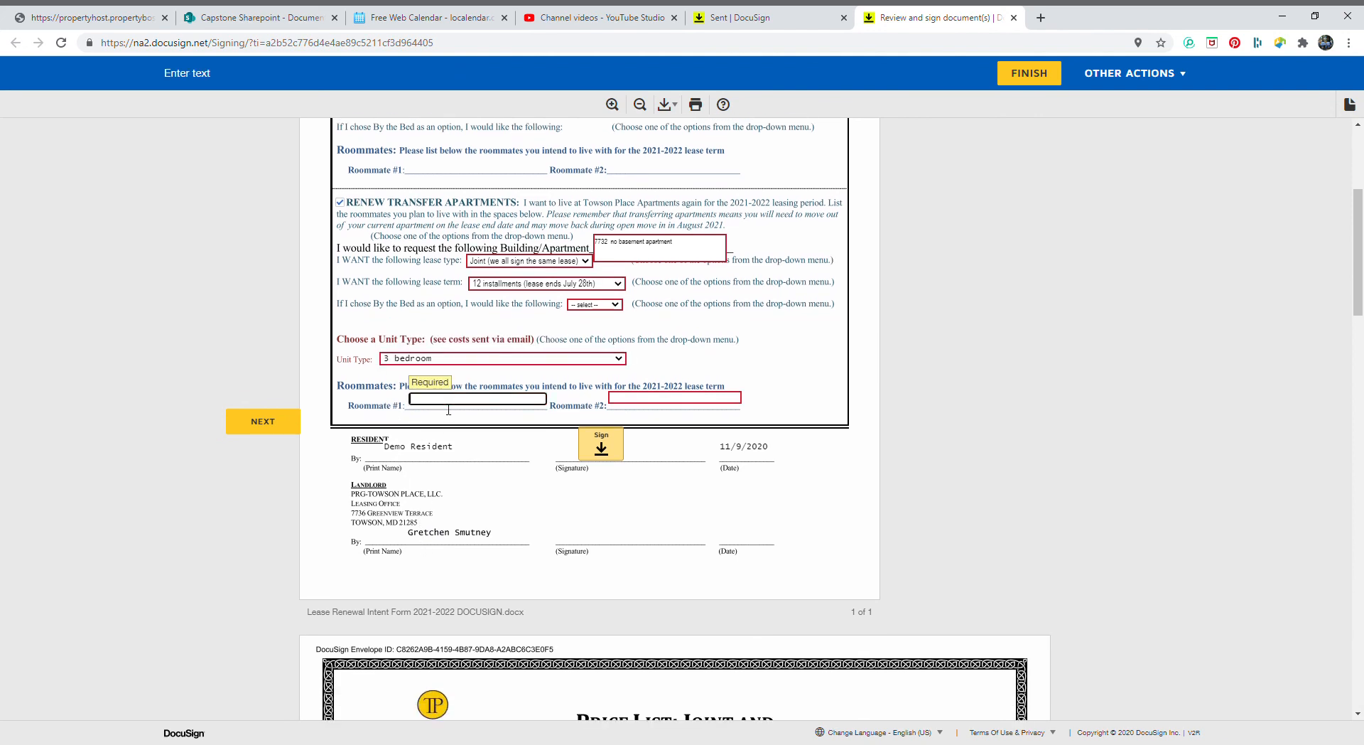
key("Tab")
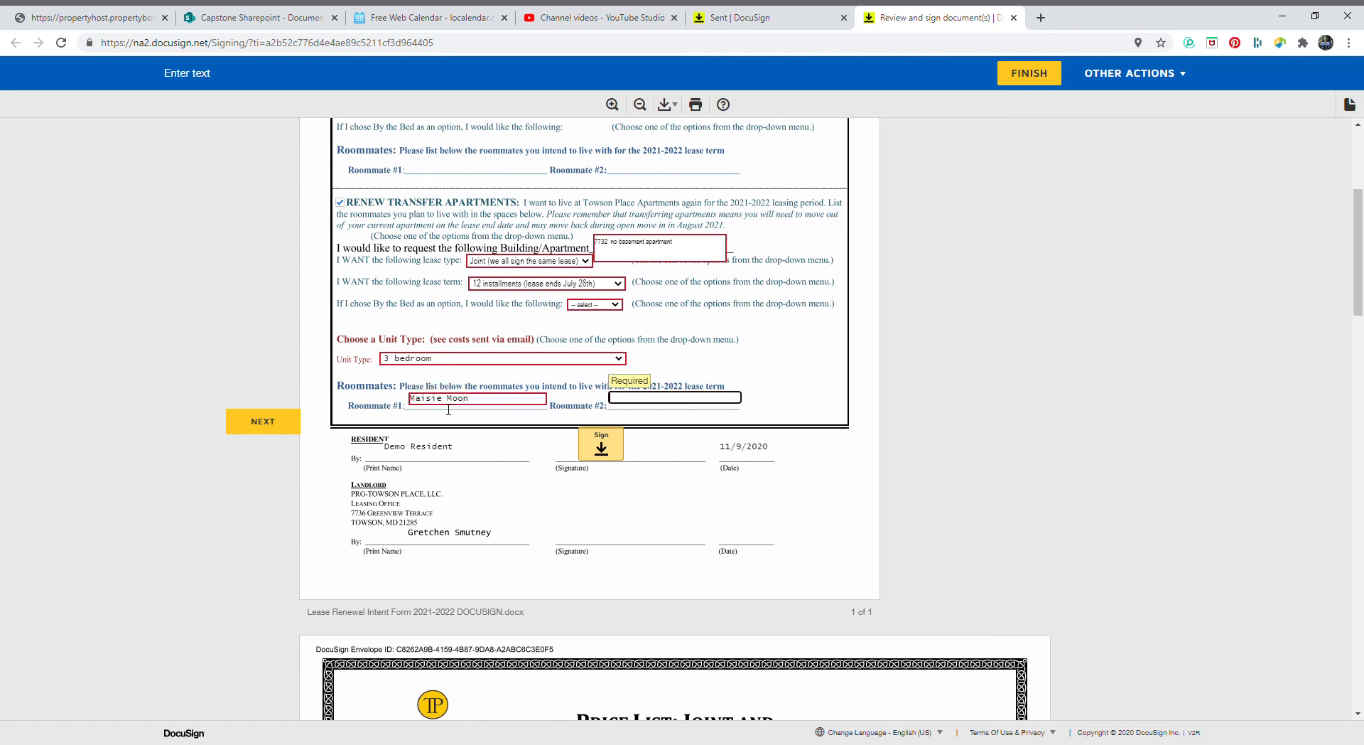
type("Olive Oil")
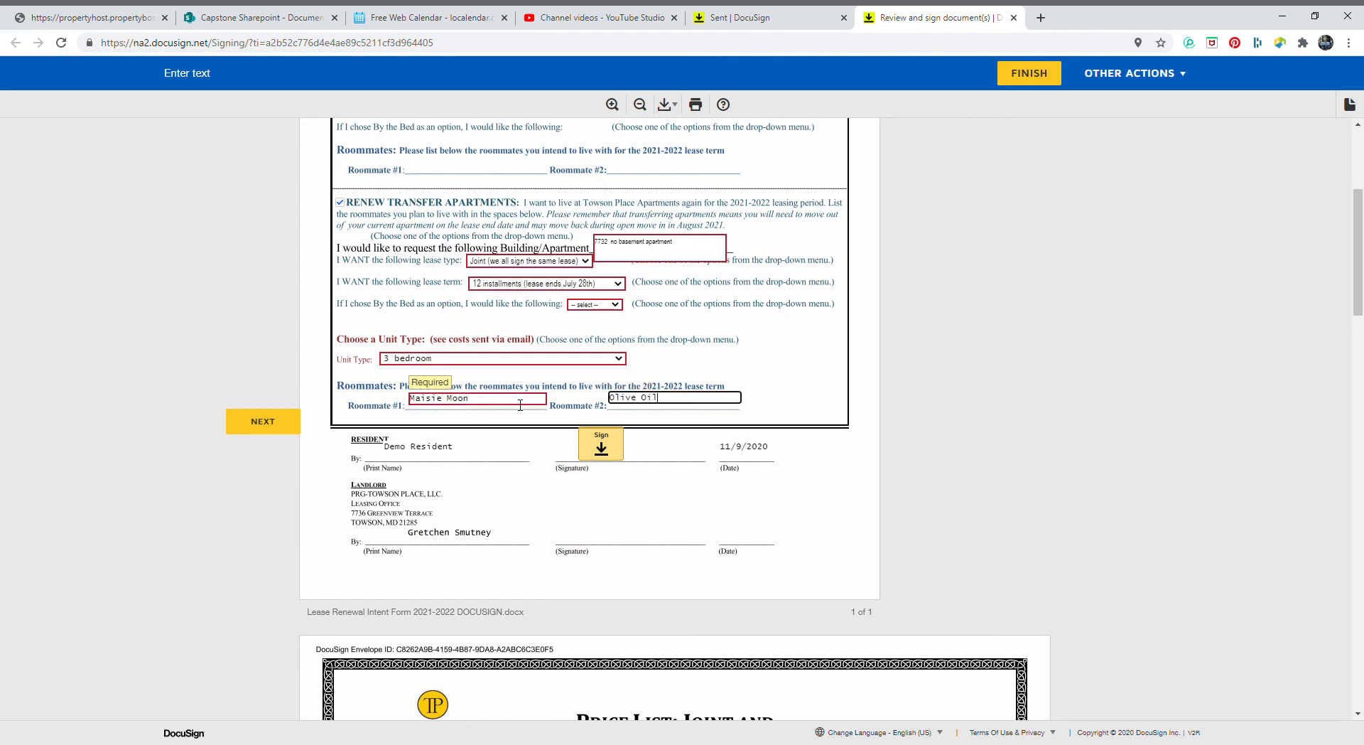
scroll(366, 414, "down", 1)
scroll(366, 414, "up", 1)
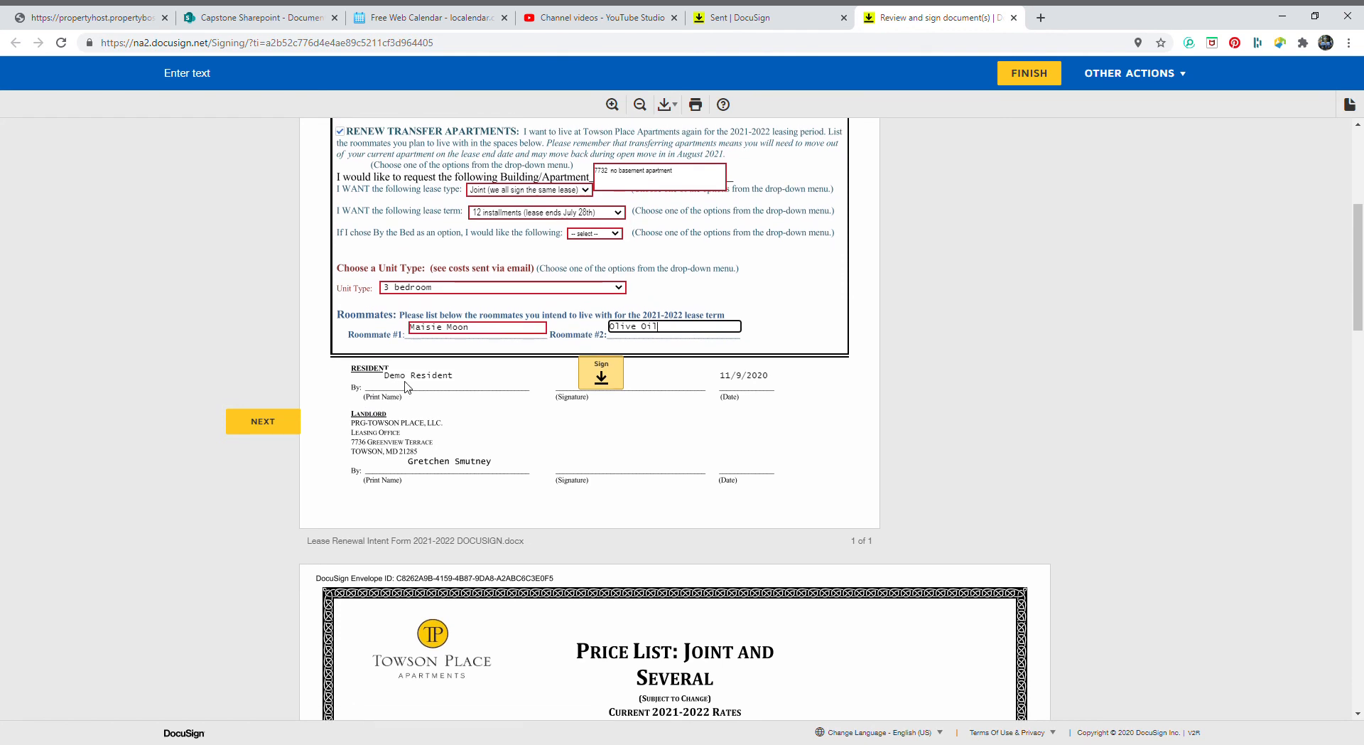
Add the resident signature, choose Single Smaller bed option, and finish the form
left_click(615, 384)
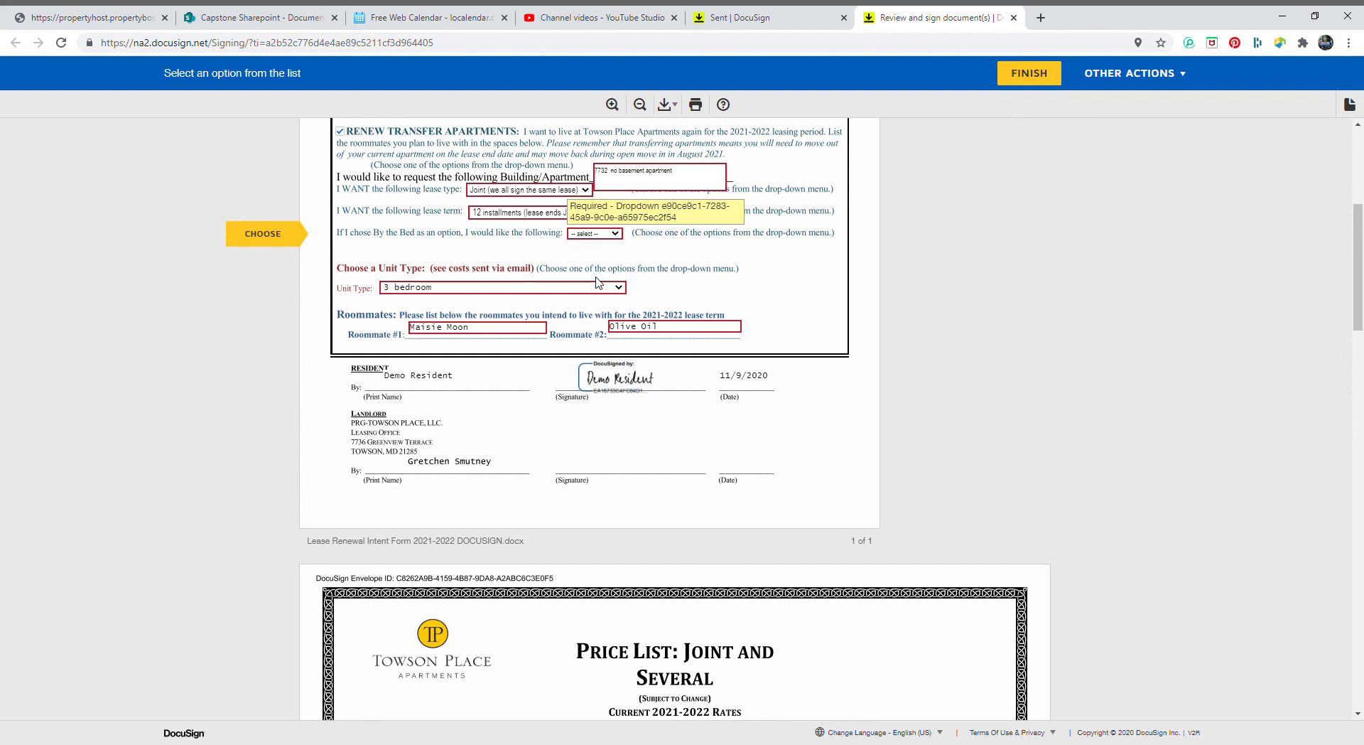
left_click(594, 323)
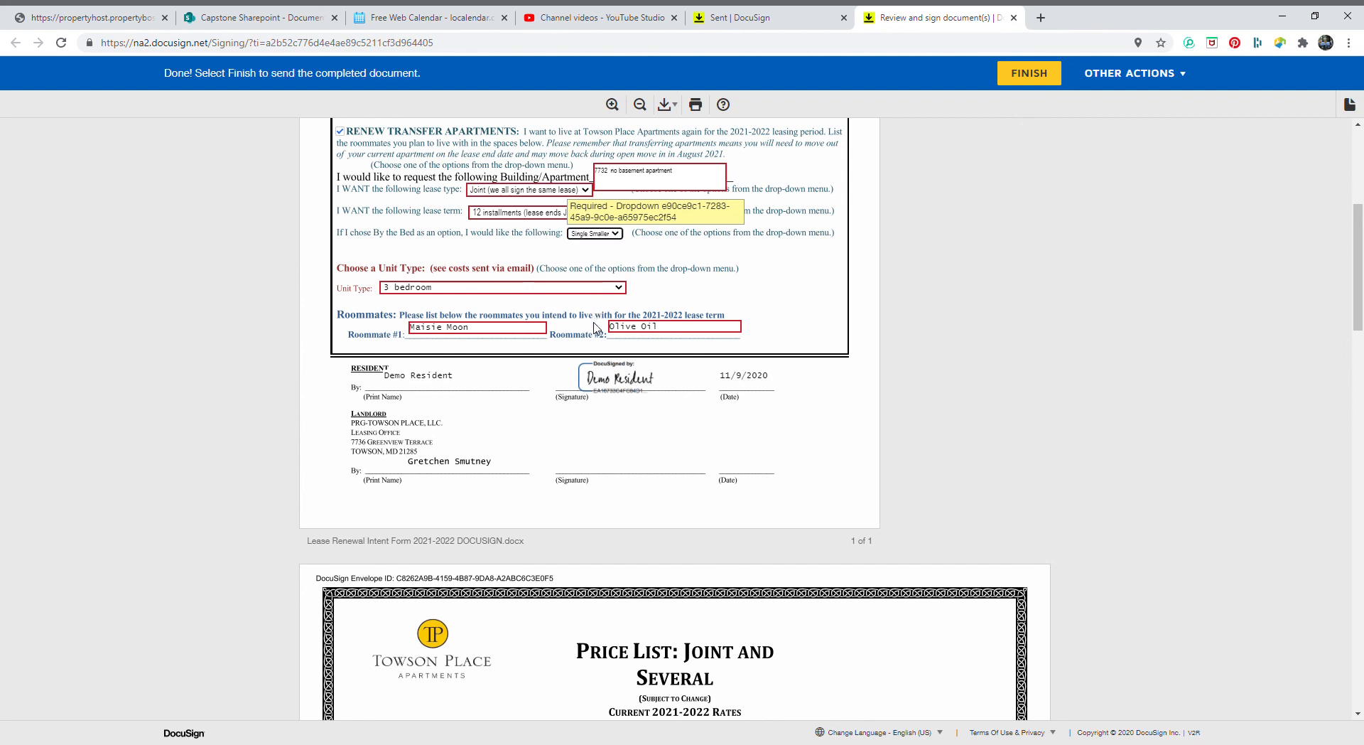
left_click(1032, 84)
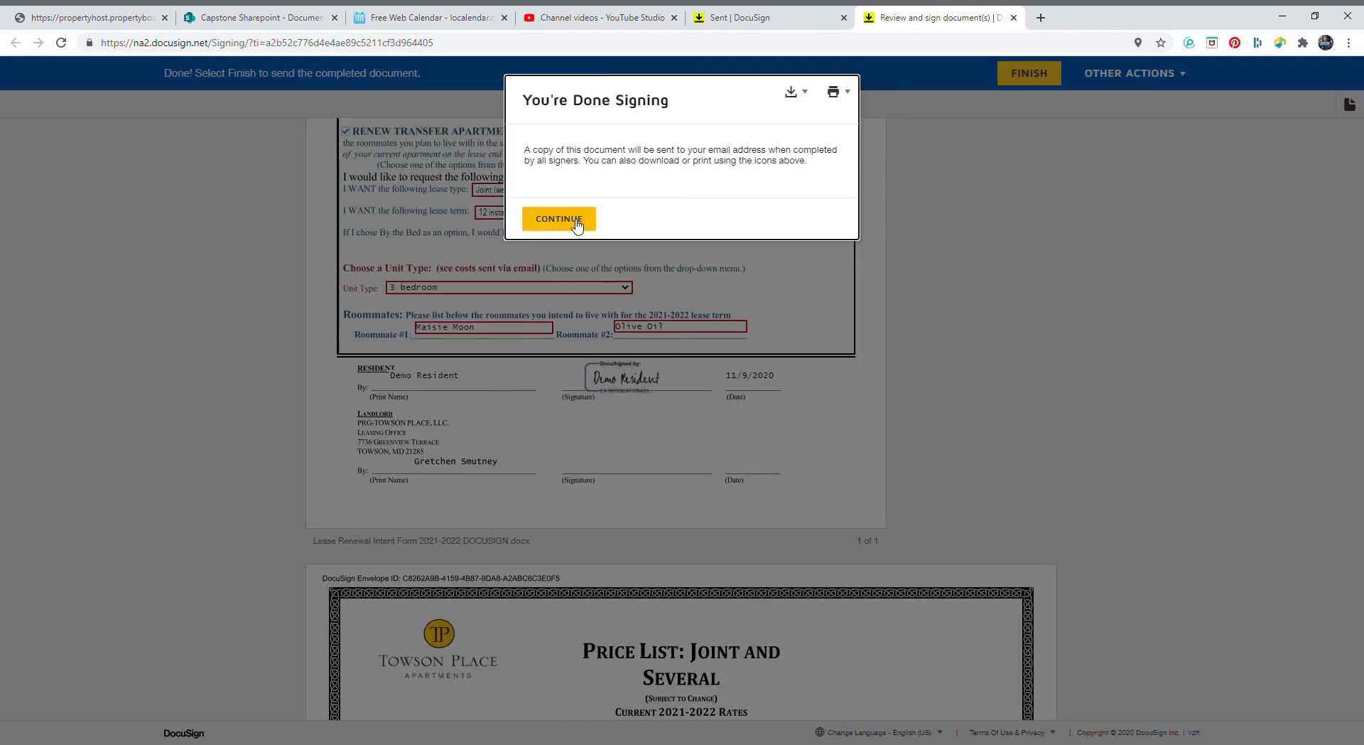
Continue past the You're Done Signing confirmation
left_click(576, 223)
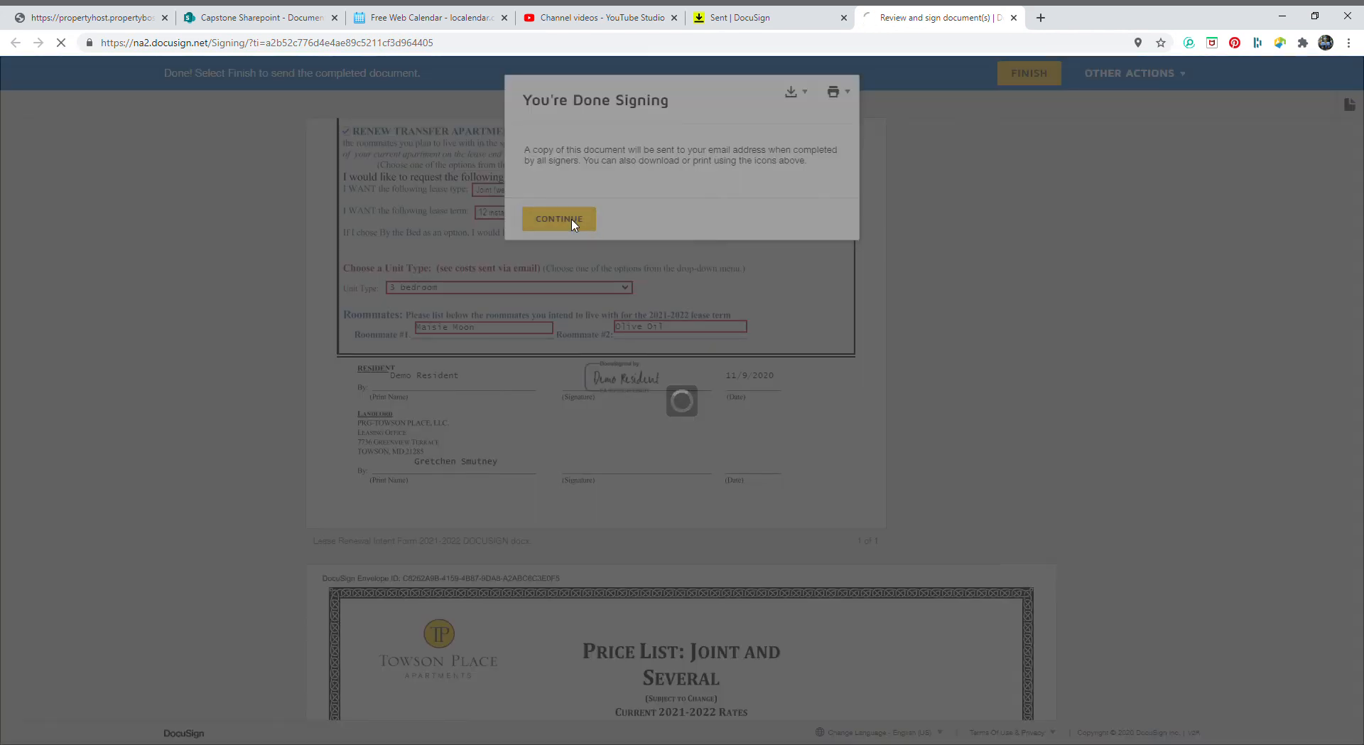